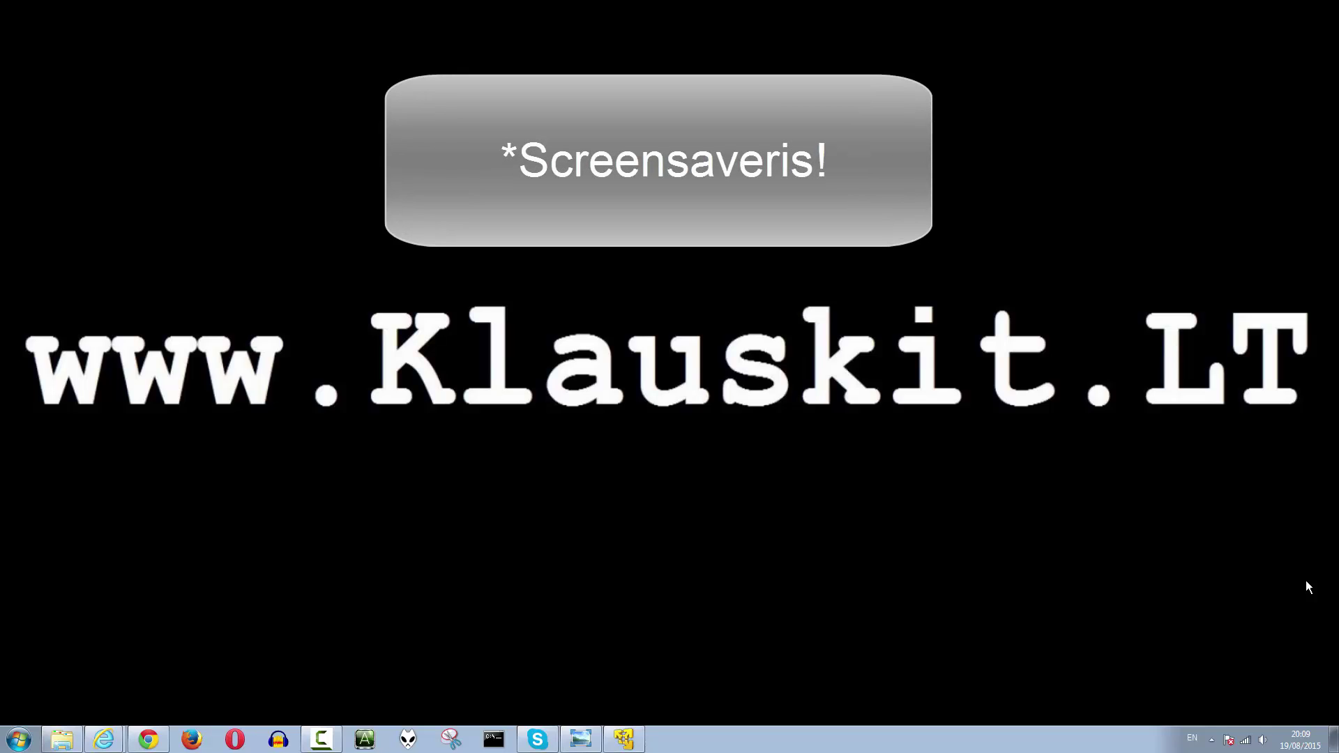
Step: Open the desktop's personalization settings and look over the desktop background options
right_click(697, 386)
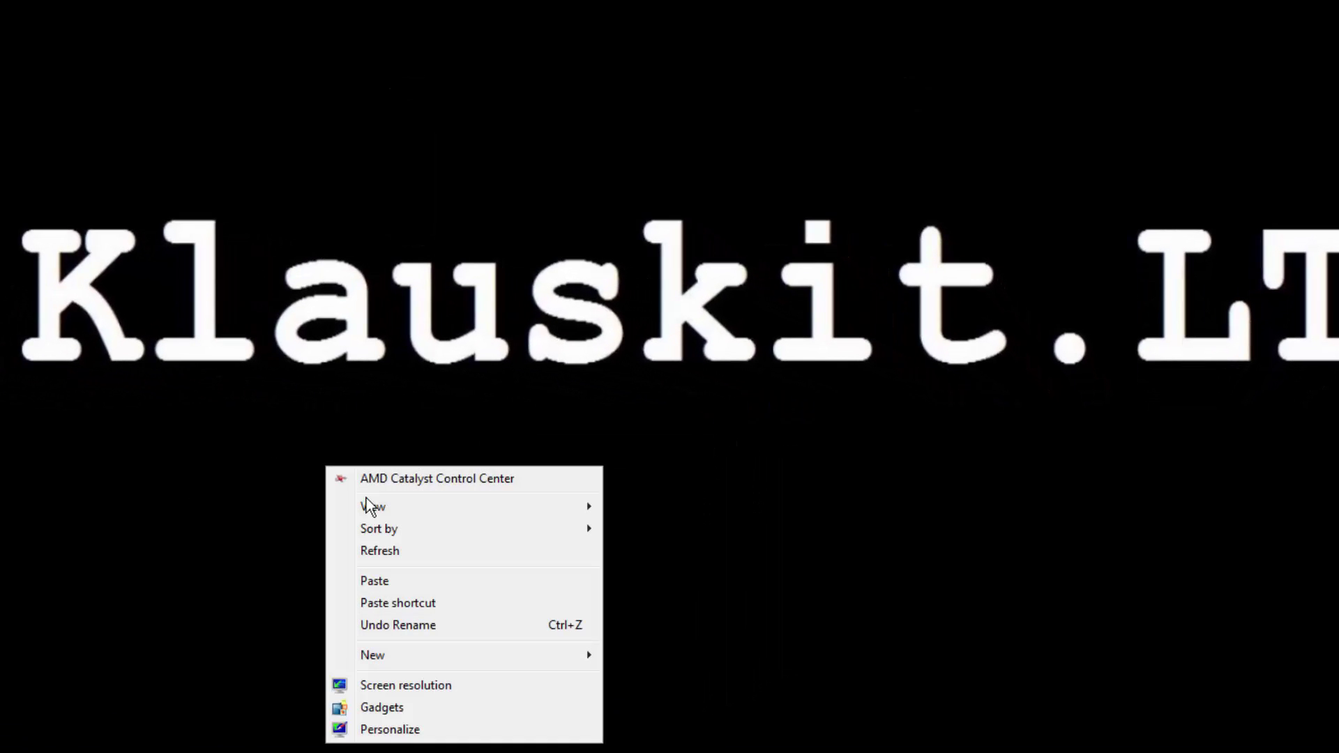
left_click(425, 738)
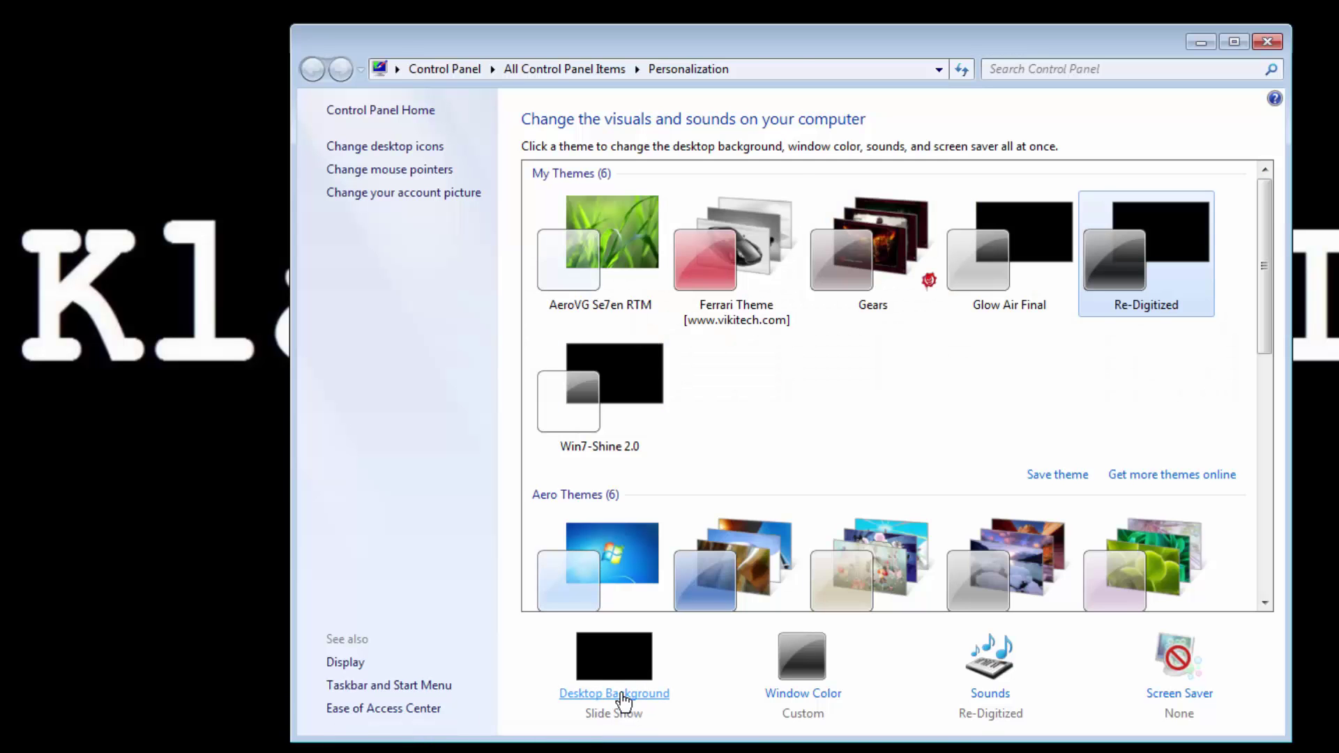
left_click(615, 693)
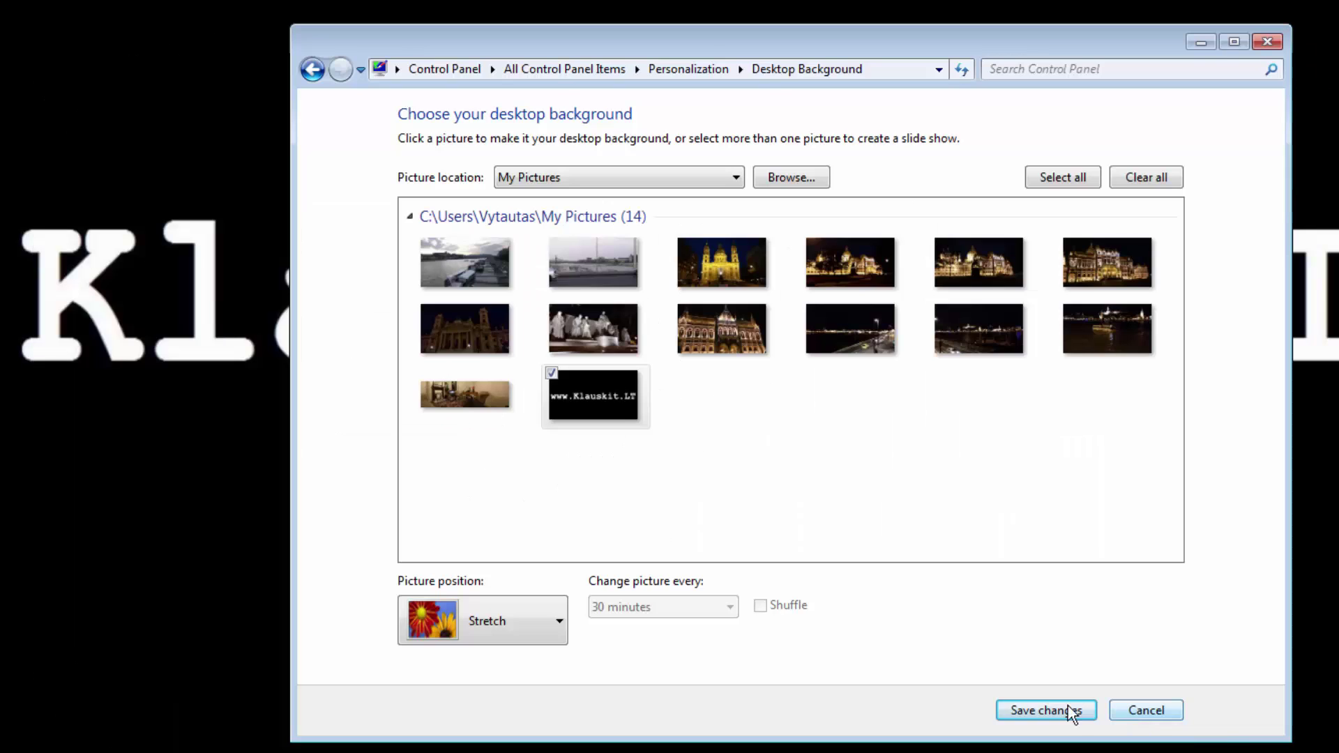
left_click(1150, 710)
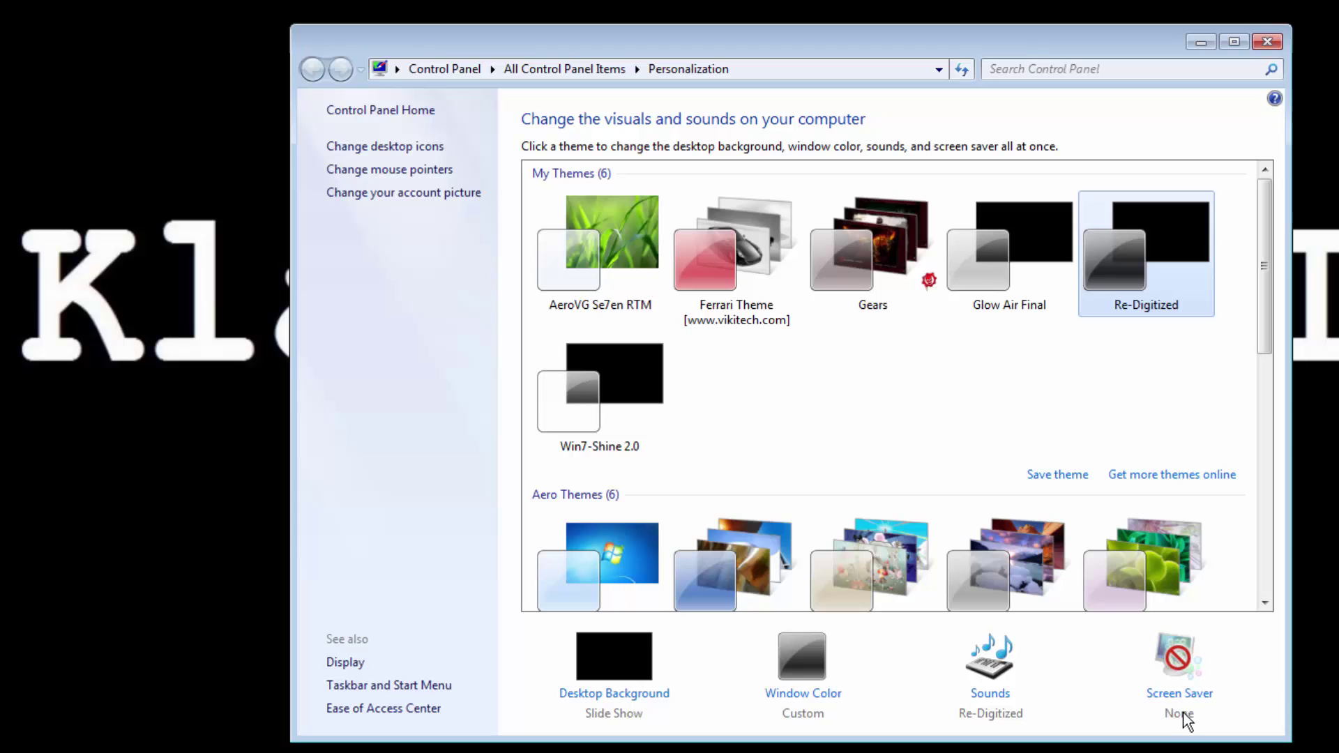
Step: Open the screen saver settings and preview the 3D Text, avast! antivirus and Blank screen savers
left_click(1178, 666)
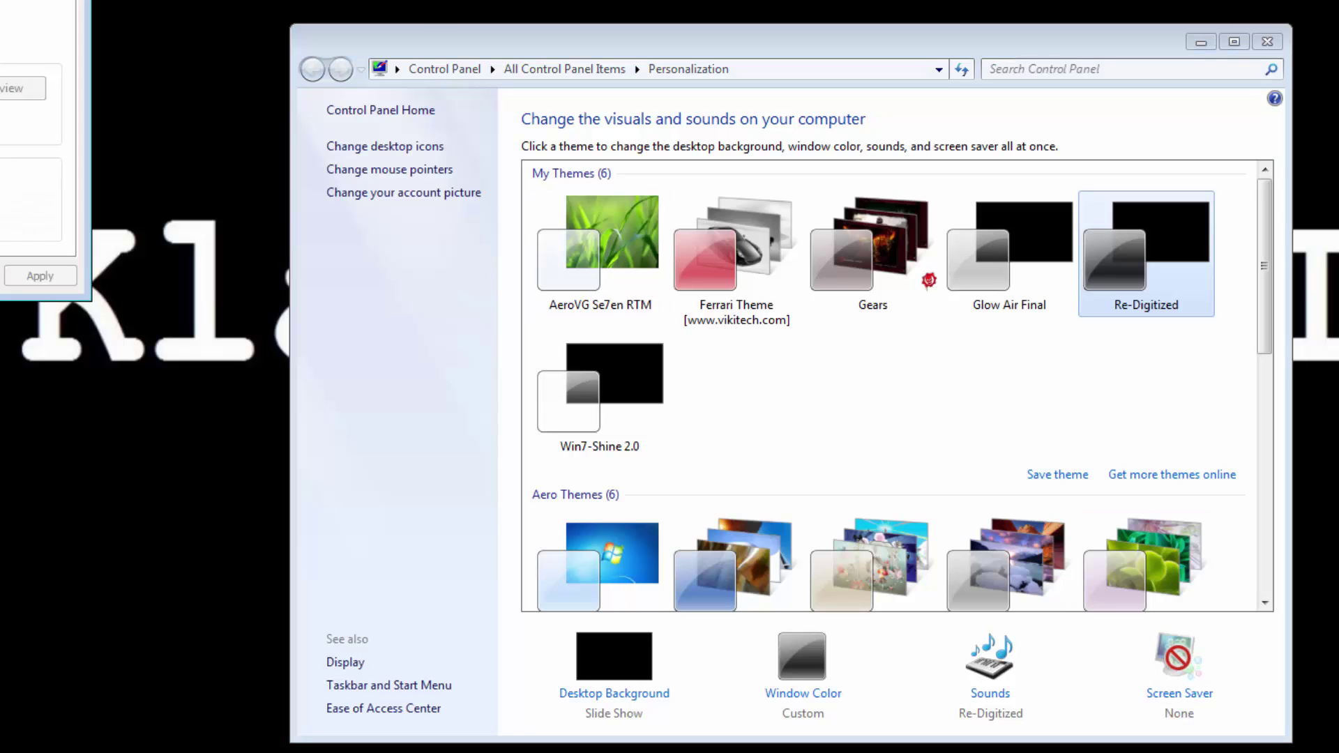
left_click_drag(1, 2, 576, 157)
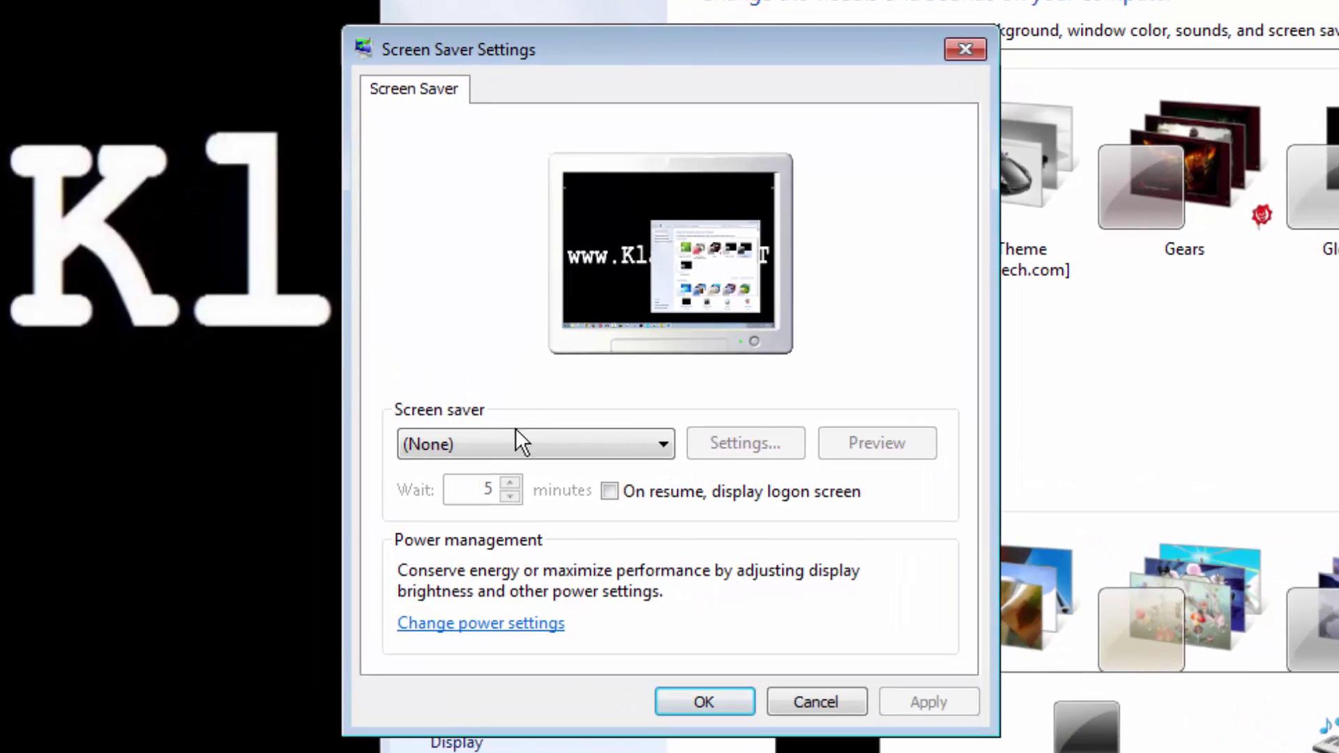
left_click(373, 444)
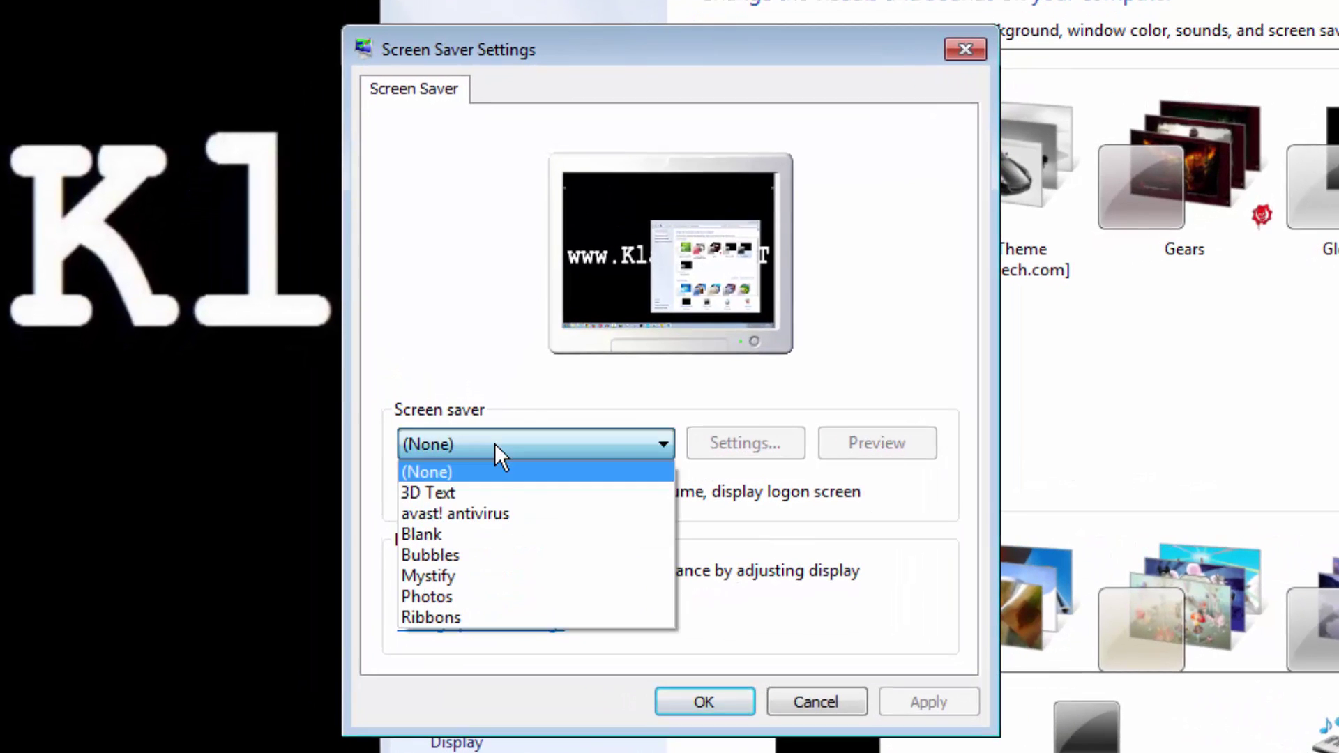
left_click(499, 489)
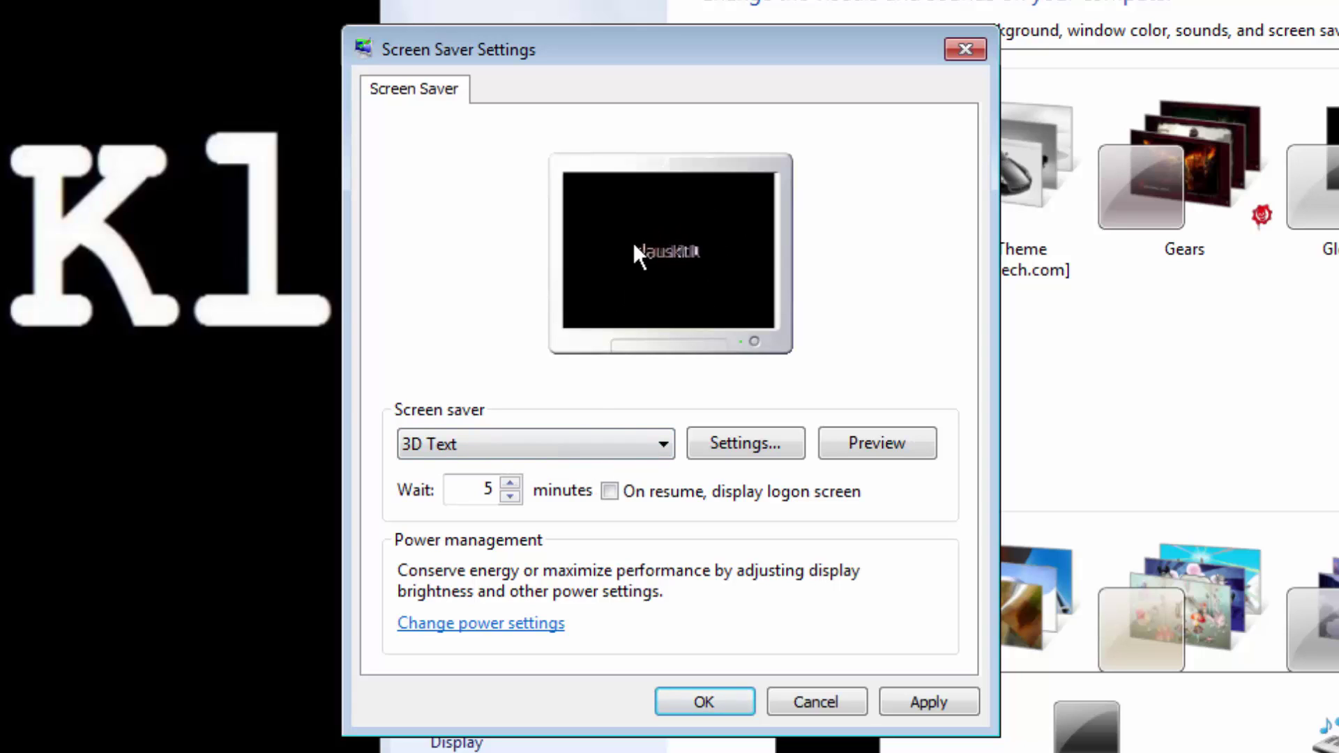
key("Down")
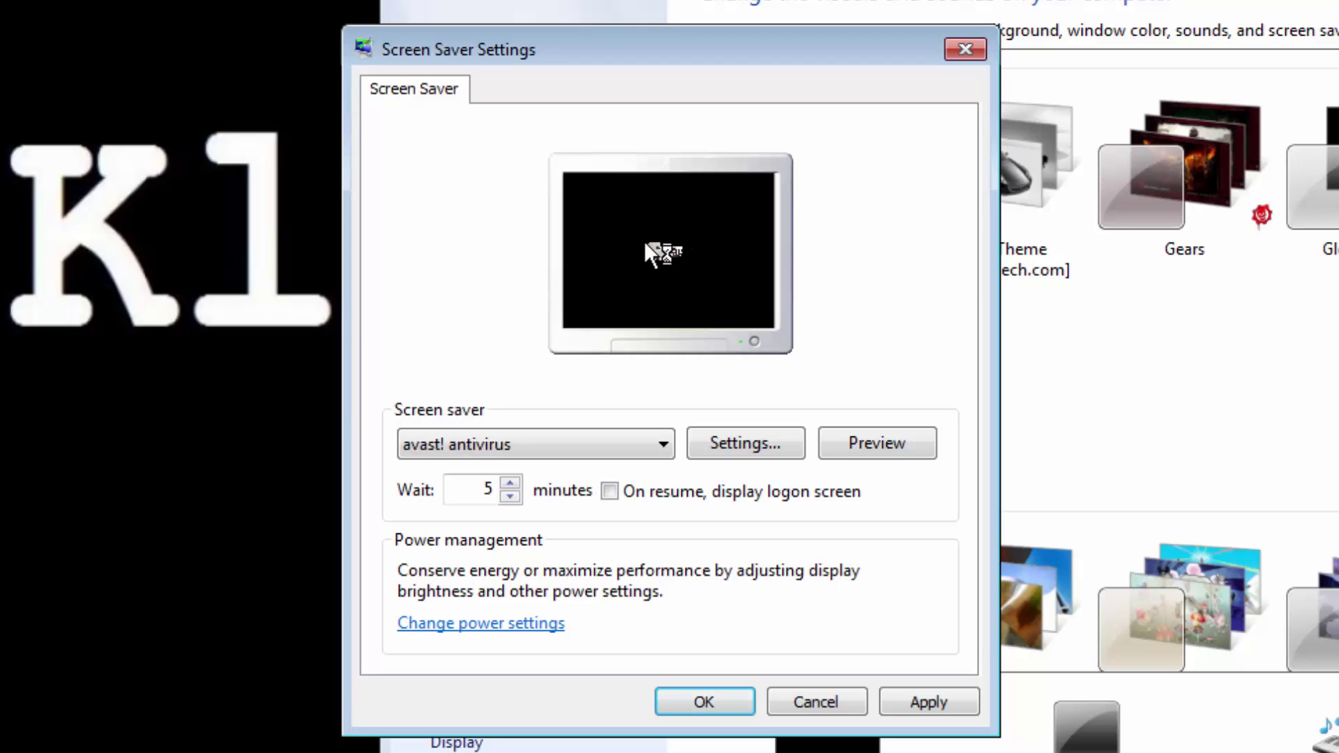
key("Down")
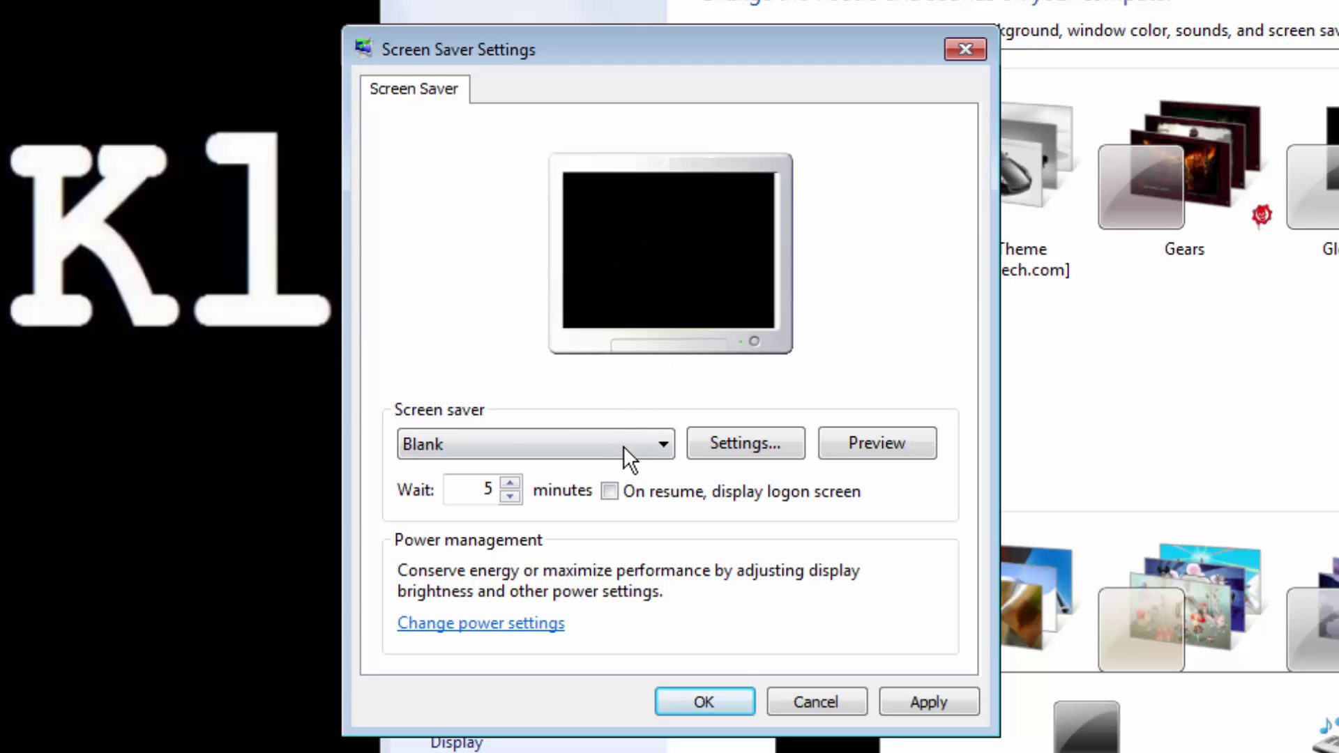
Step: Preview the Bubbles screen saver, and choose Photos as the screen saver
left_click(598, 441)
key("Down")
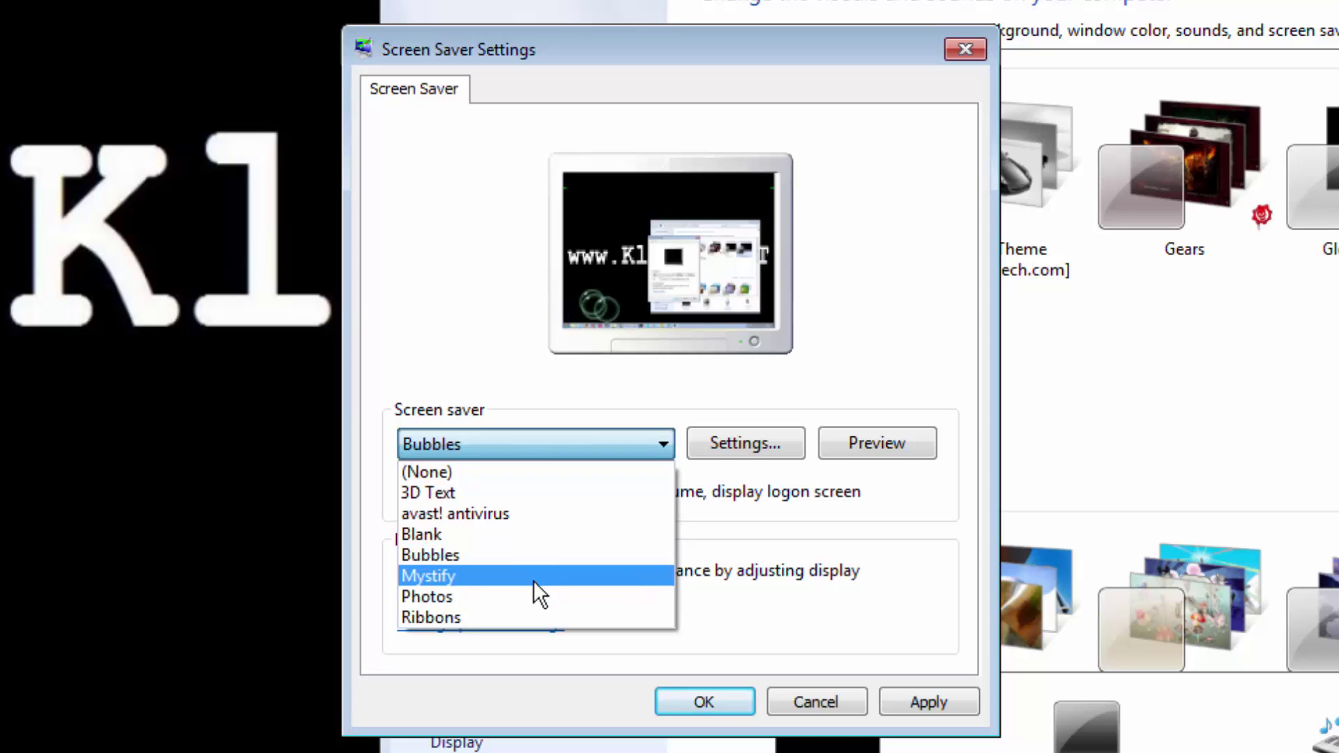
left_click(449, 596)
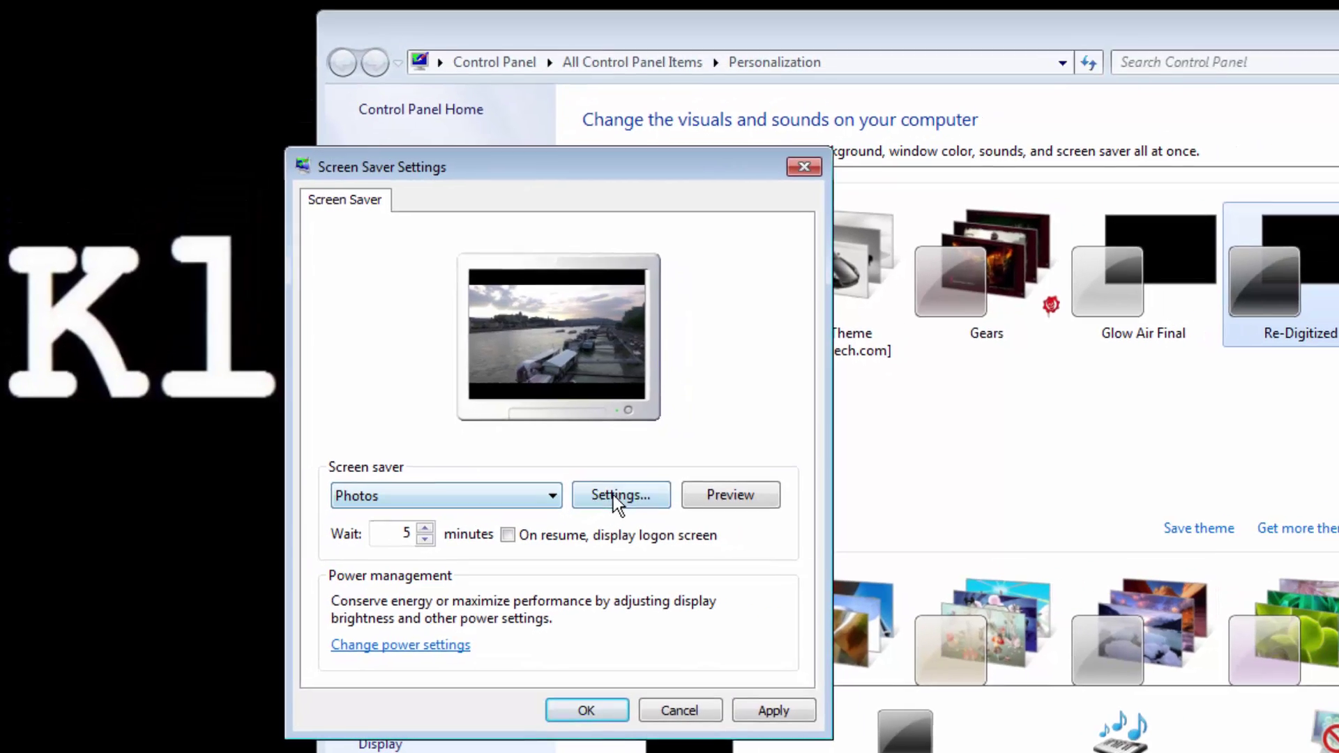
Step: Open the Photos screen saver's settings and choose the Pictures library as its picture source
left_click(752, 443)
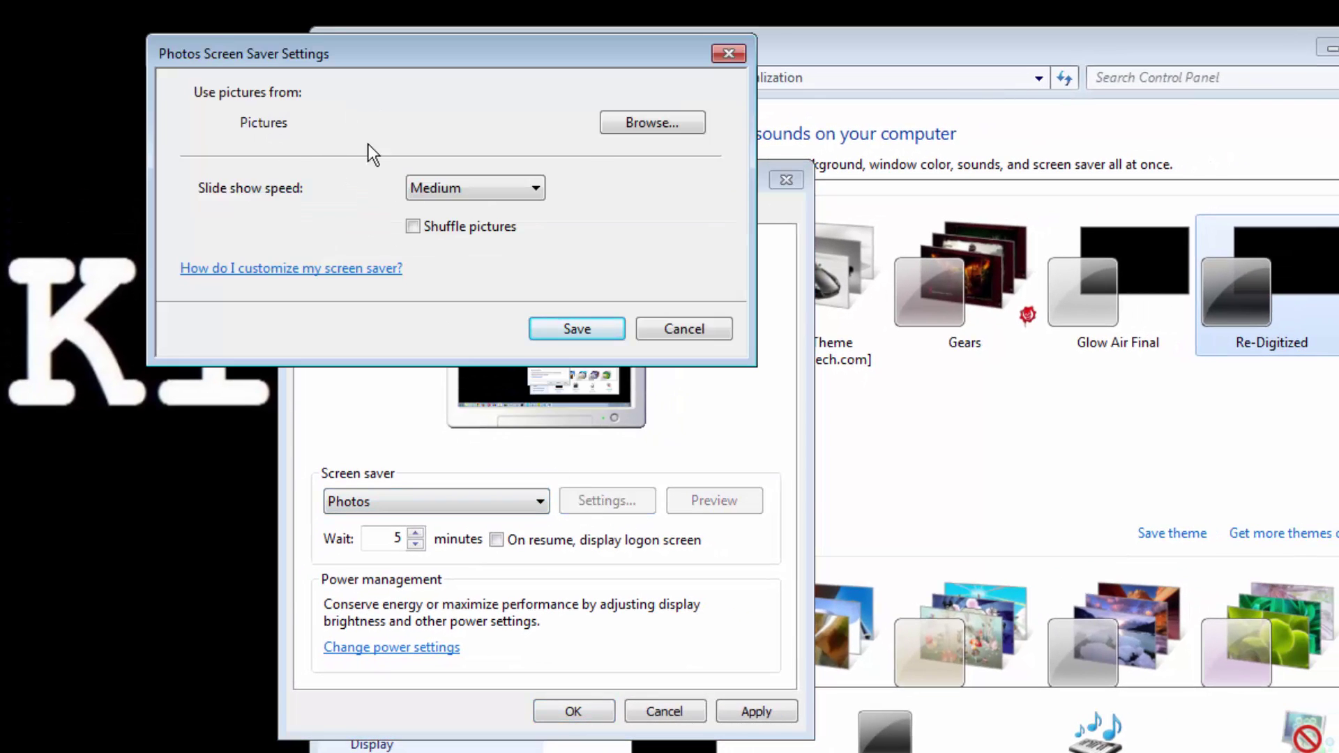
left_click(647, 123)
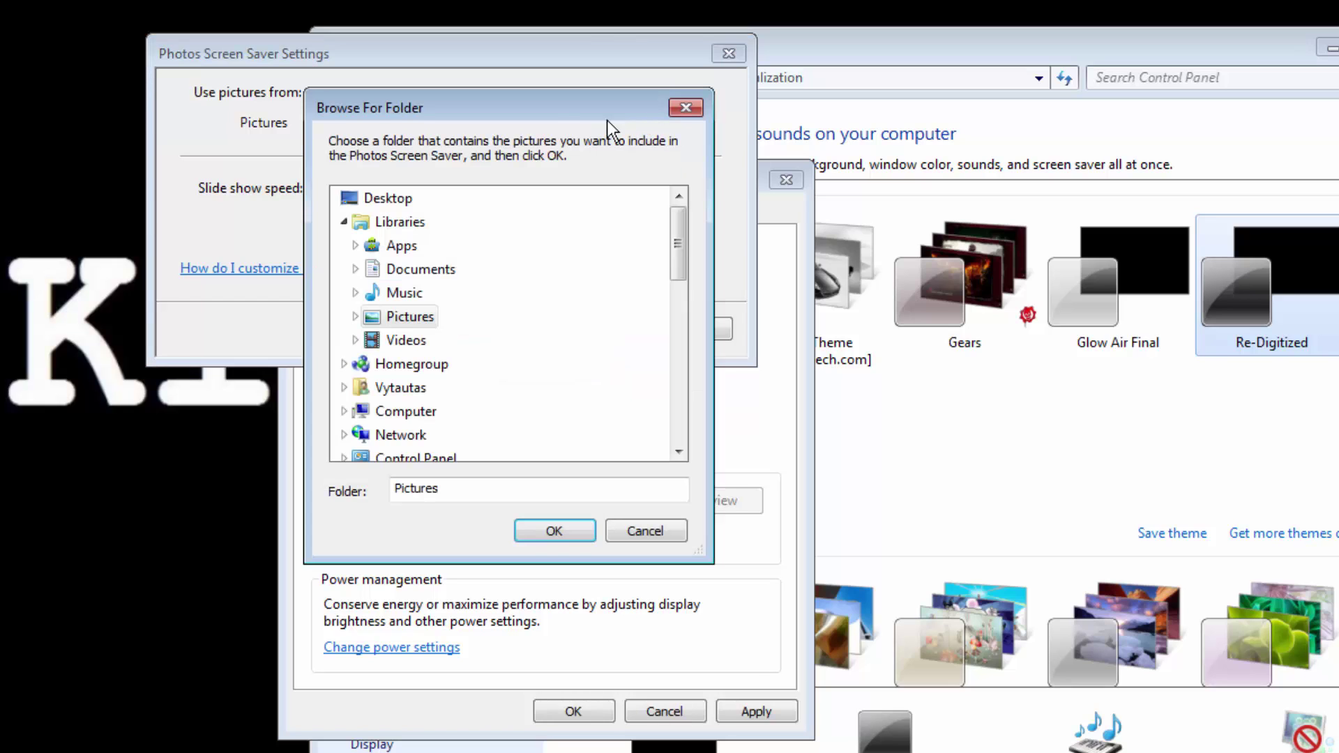
left_click(355, 318)
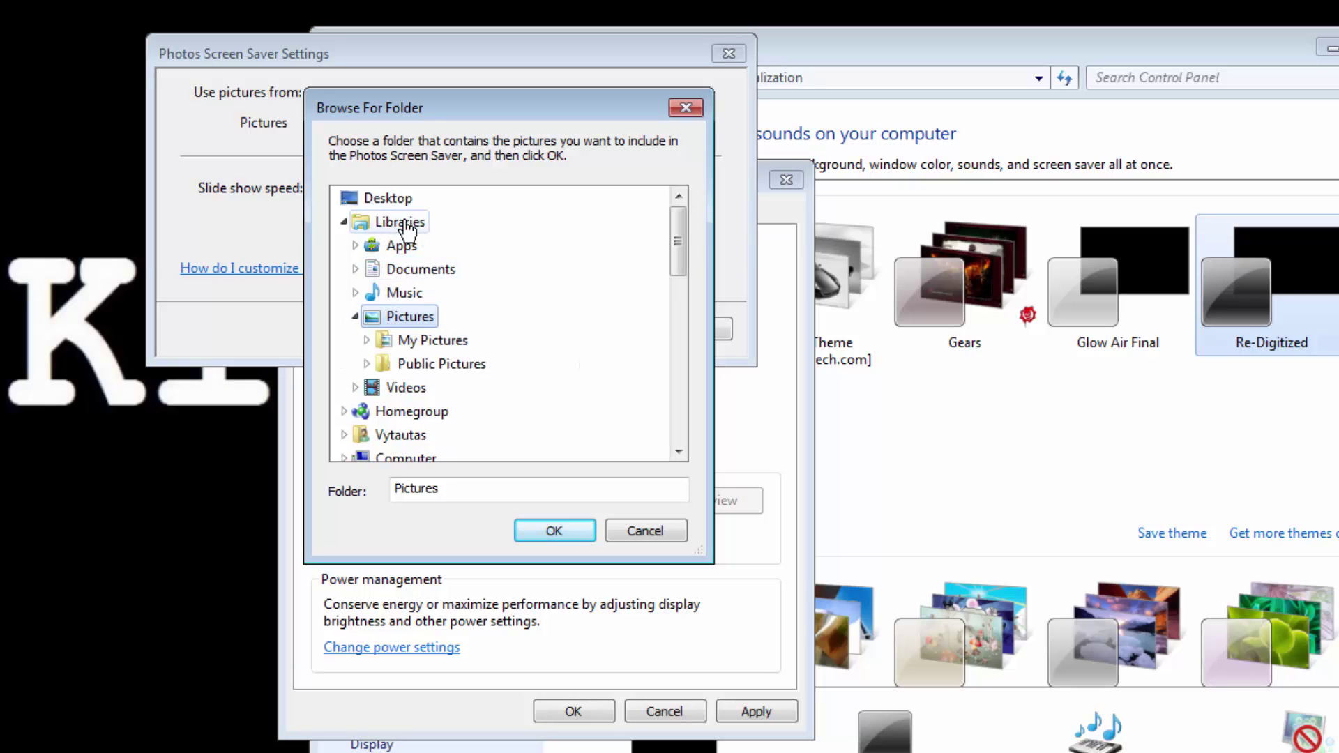
left_click(554, 533)
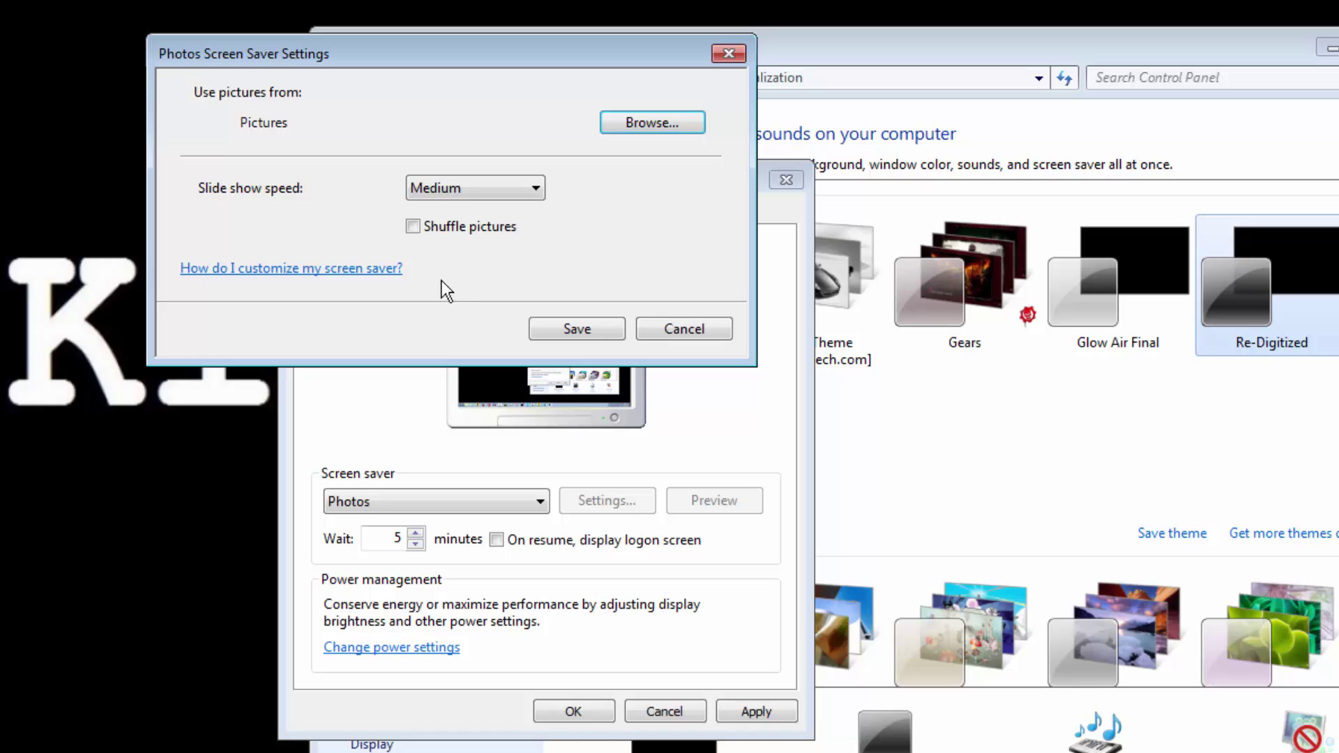
Step: Set the slide show speed to Medium, turn on picture shuffling and save the Photos screen saver settings
left_click(481, 189)
left_click(467, 226)
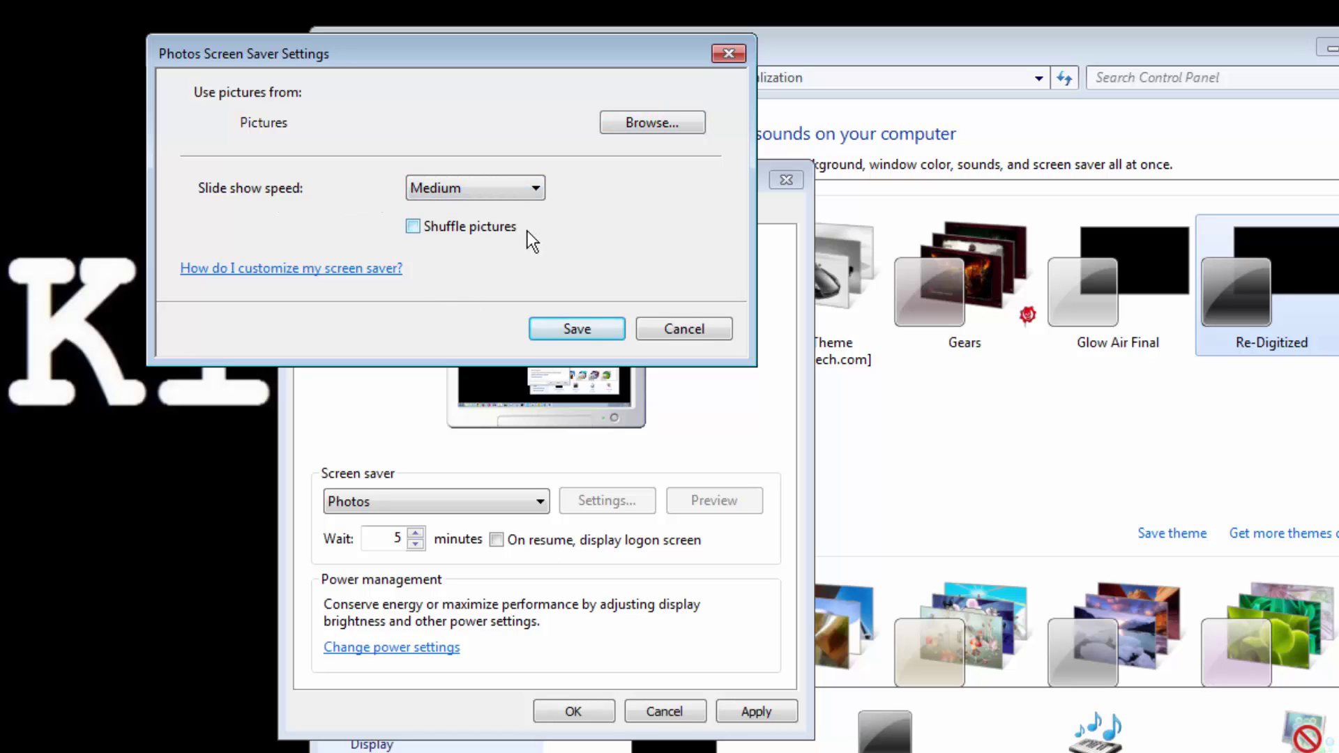
left_click(485, 230)
left_click(578, 328)
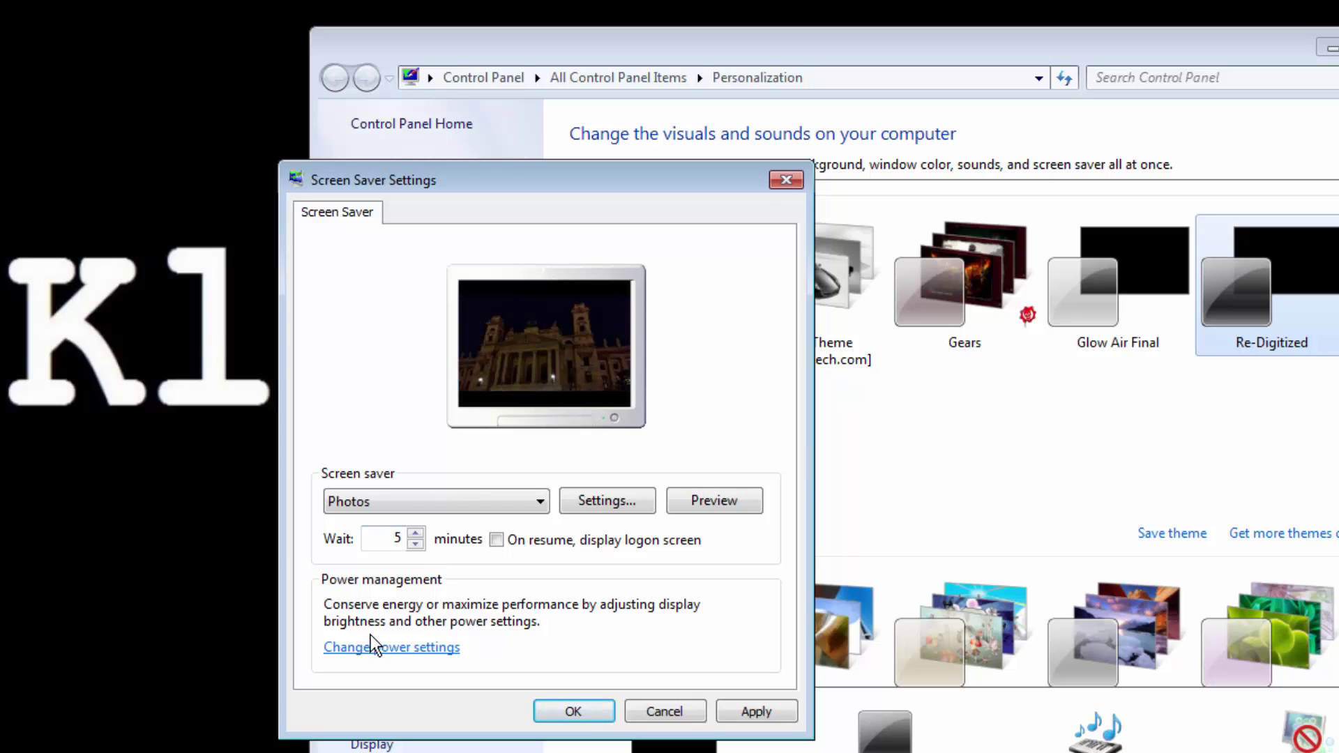
Step: Set the screen saver wait time to 8 minutes and accept the screen saver settings
left_click(416, 541)
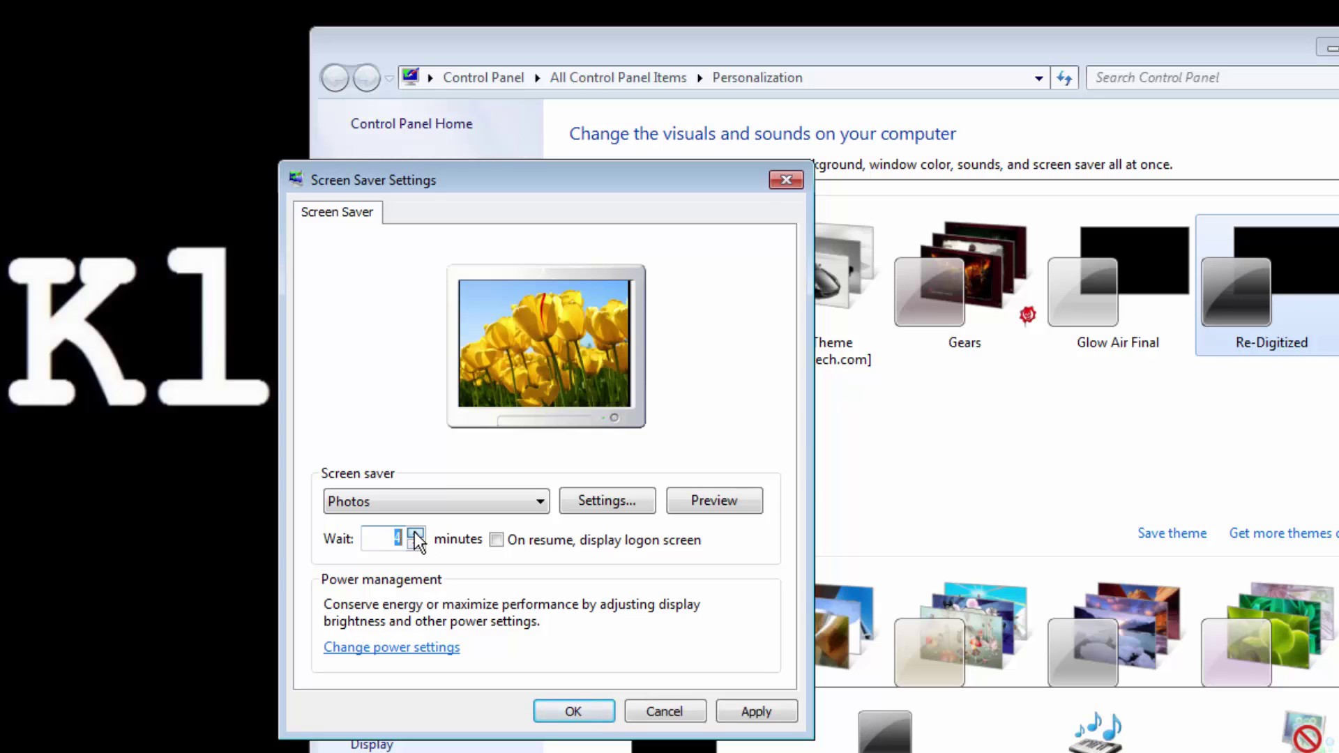
left_click(414, 532)
left_click(414, 532)
left_click(414, 533)
left_click(414, 533)
left_click(573, 711)
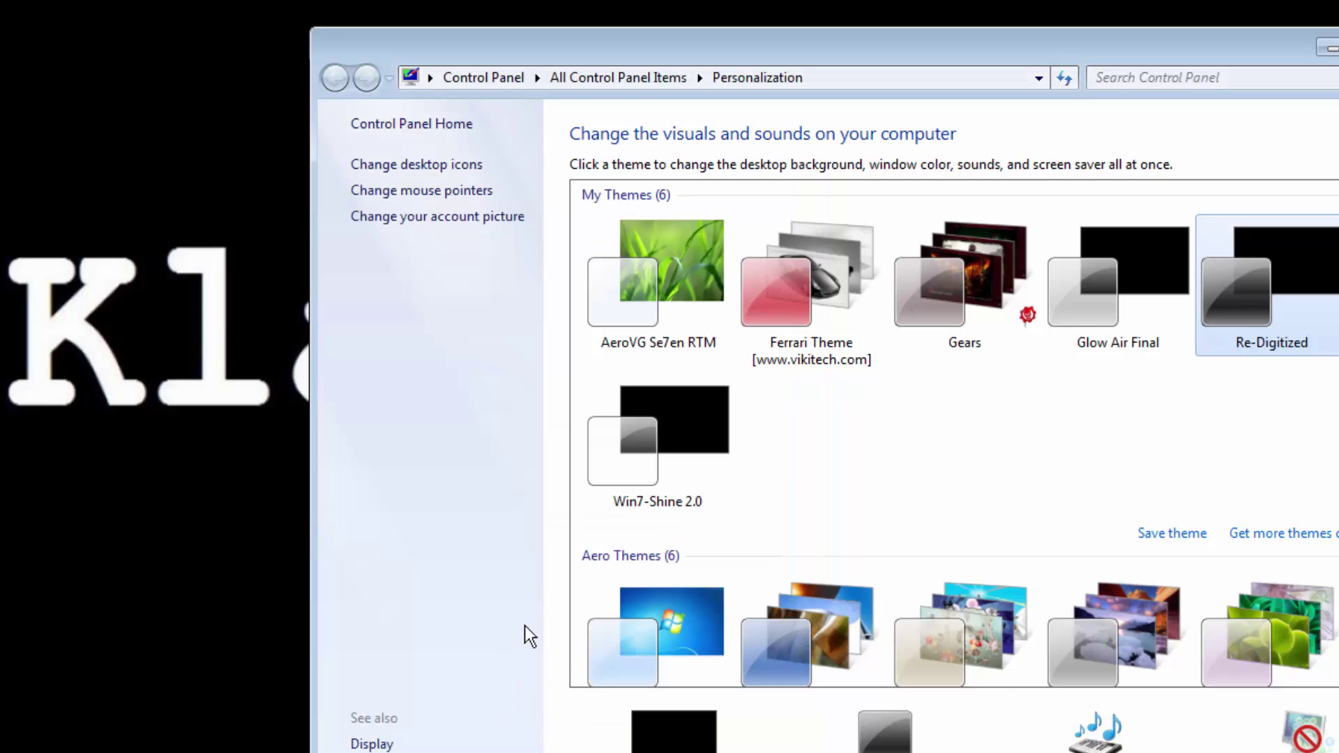
Step: Reopen the screen saver settings to check the saved options, and minimize the Personalization window
left_click(1298, 735)
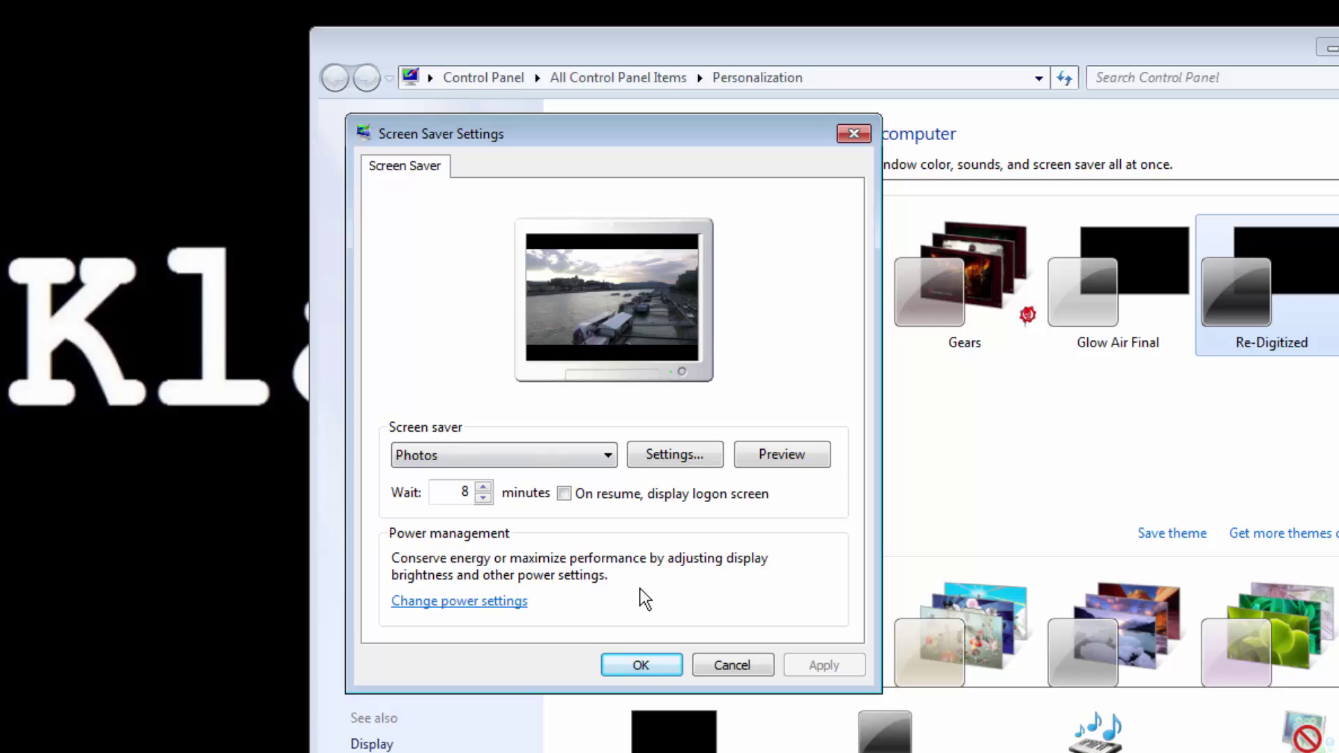
left_click(739, 663)
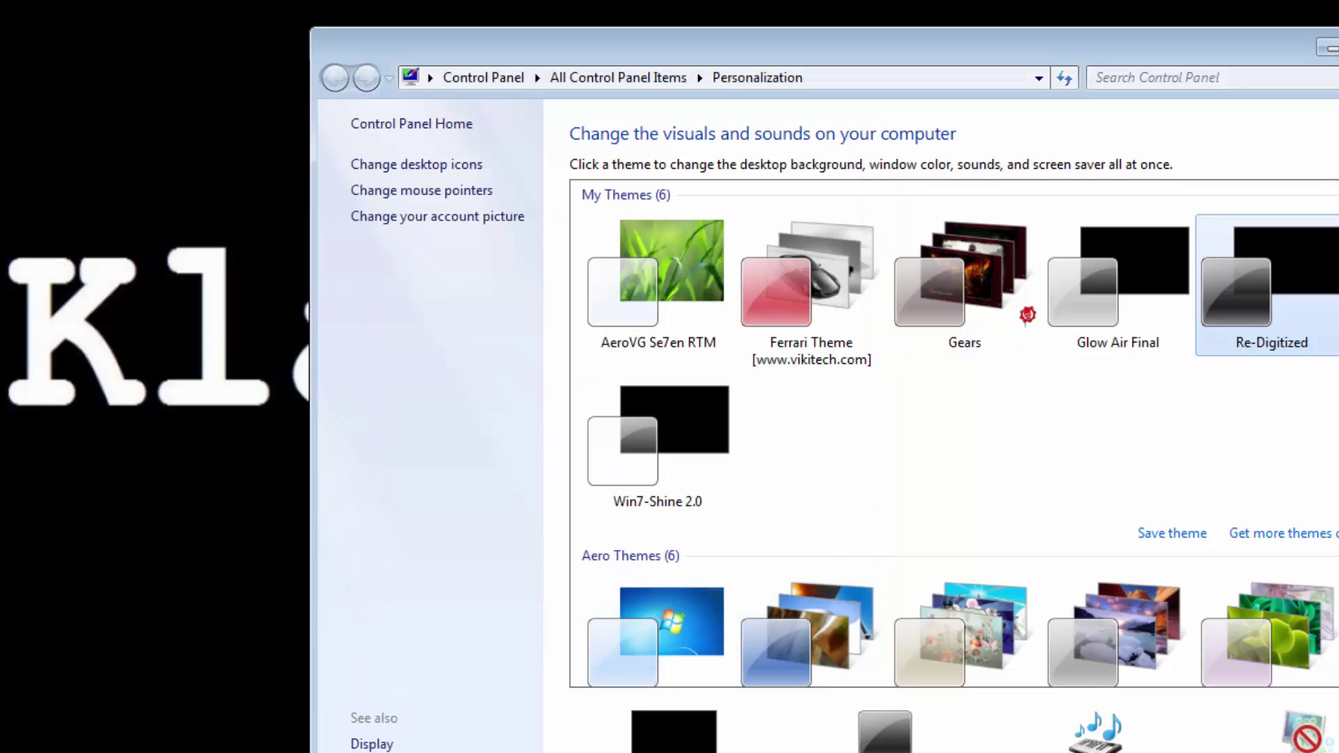
left_click(1325, 50)
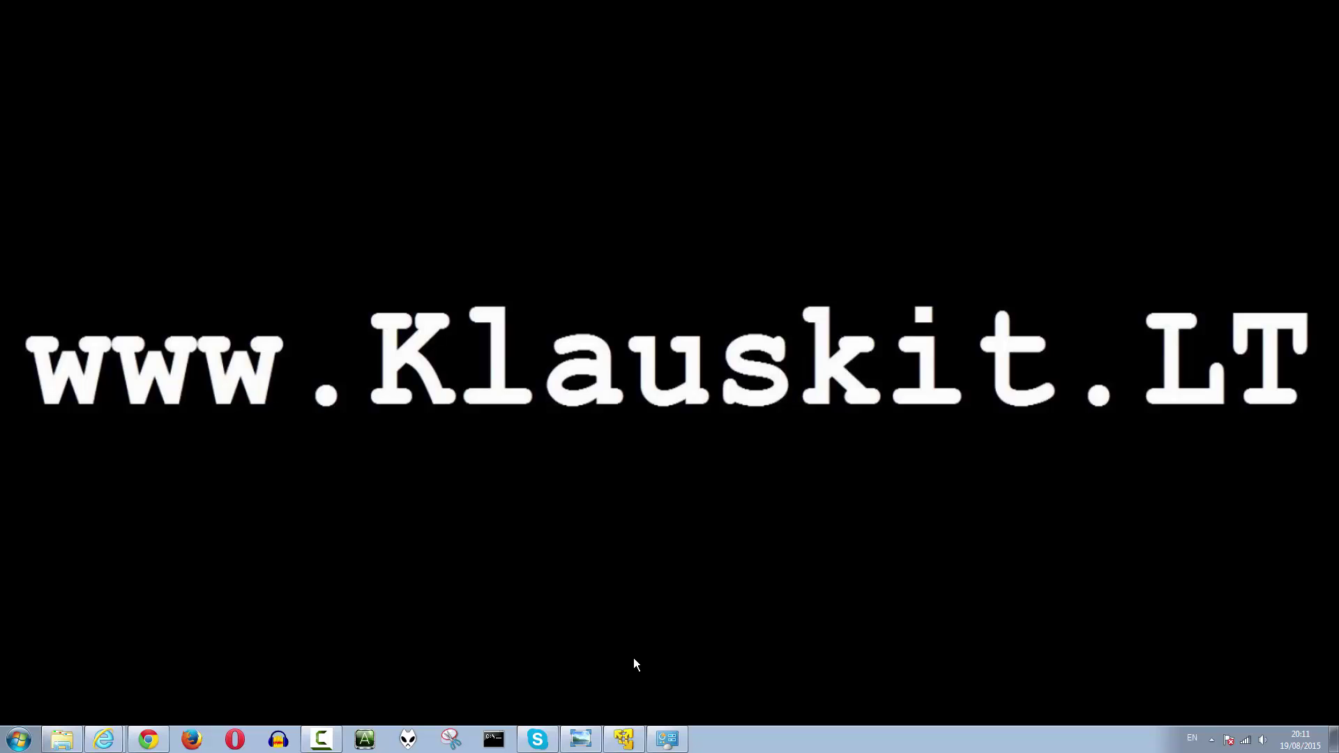
Step: Switch to the Windows 10 virtual machine and open its desktop personalisation settings
left_click(623, 739)
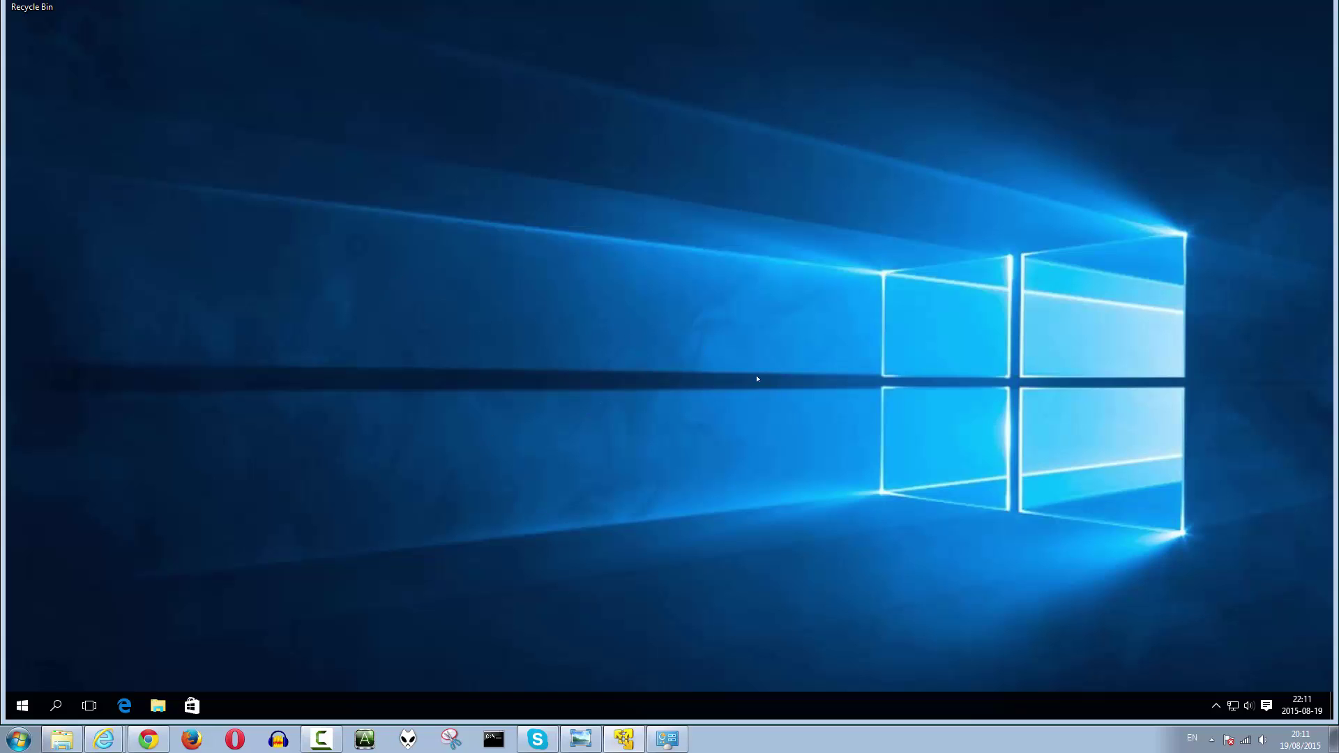
right_click(624, 365)
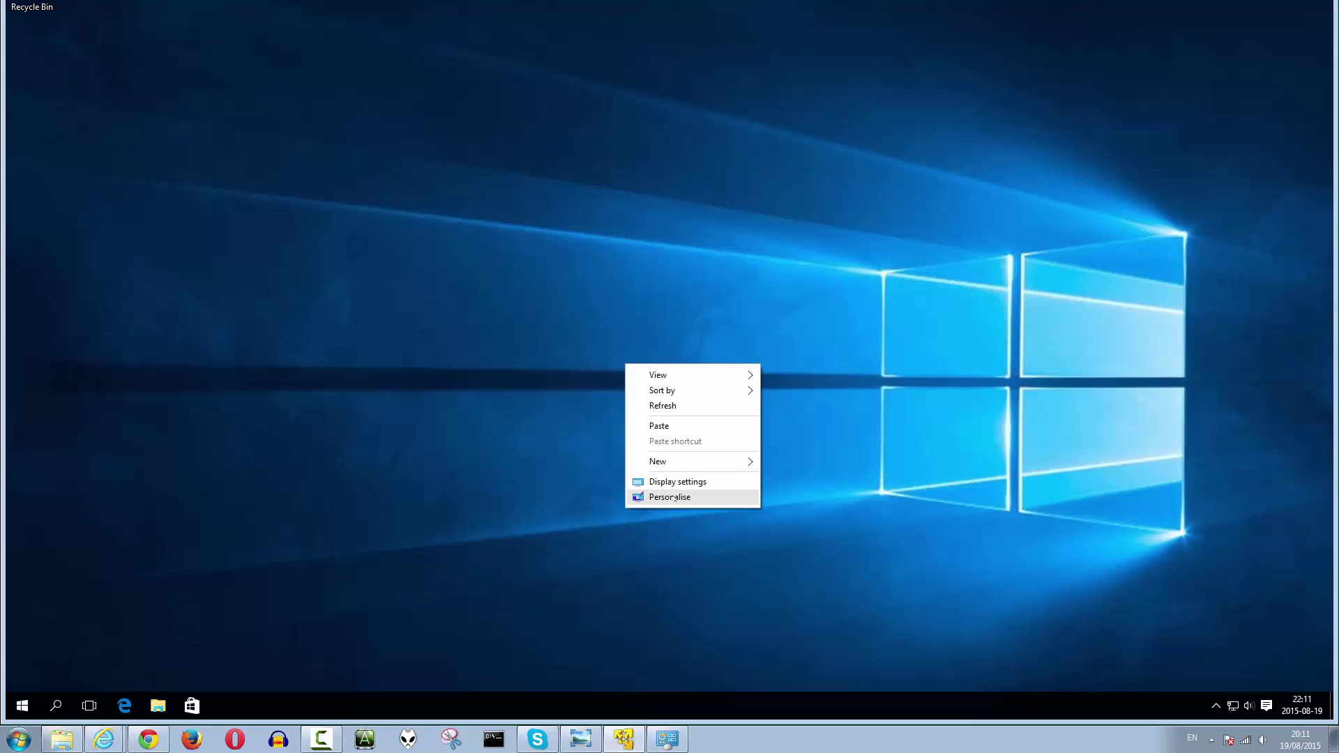
left_click(648, 498)
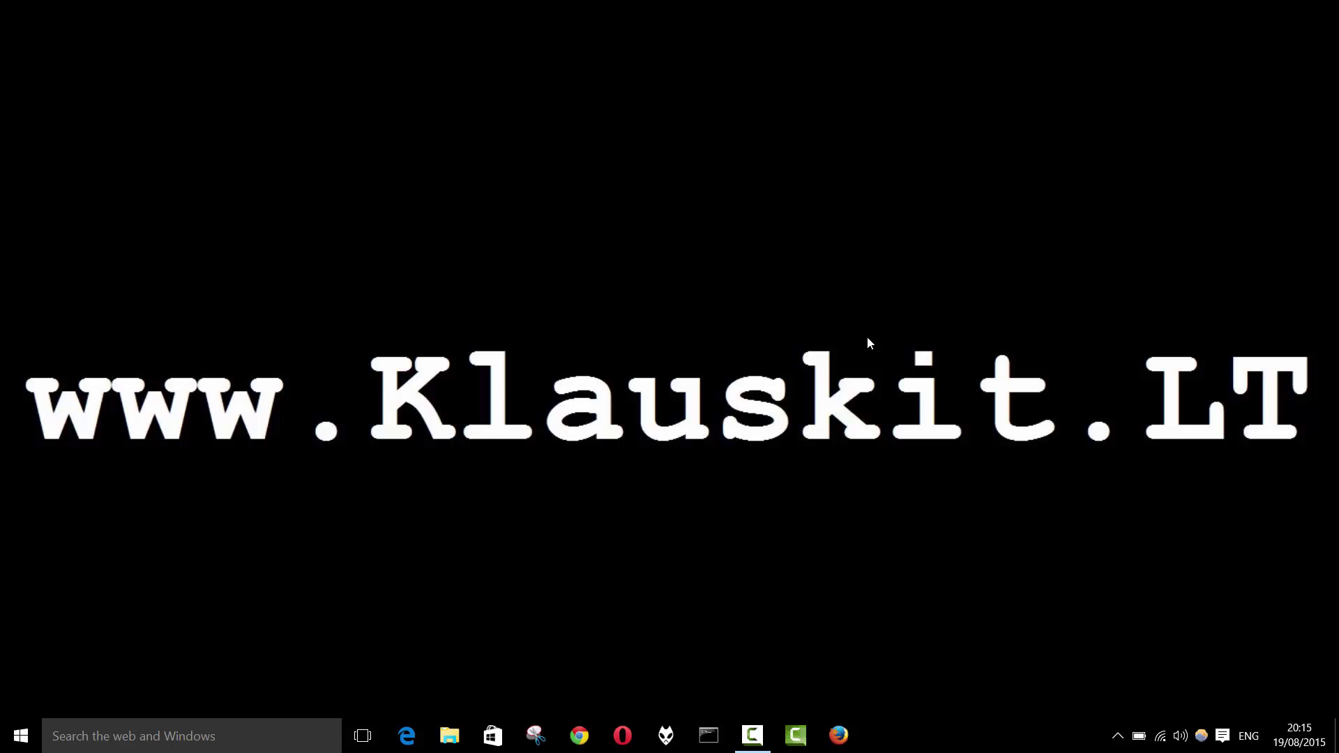
Step: Open the Personalisation settings from the Windows 10 desktop with the Klauskit wallpaper
right_click(722, 353)
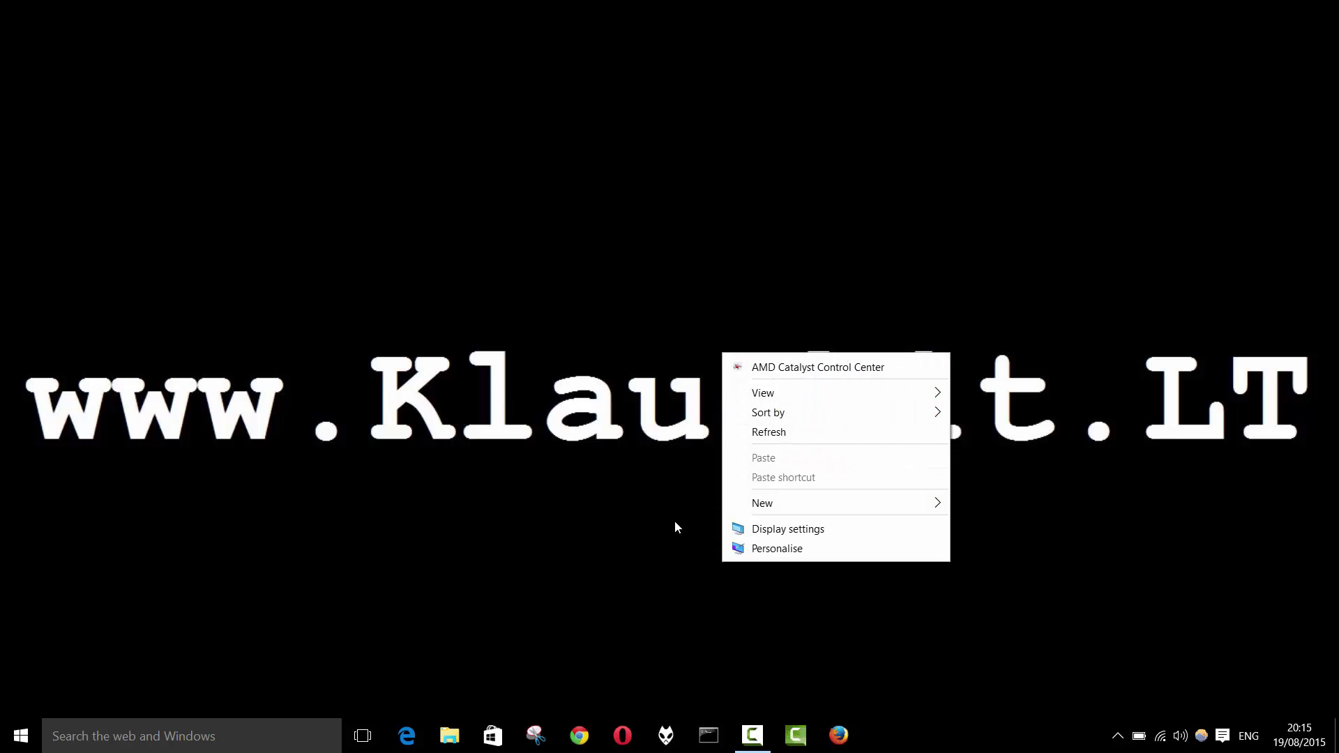
left_click(600, 359)
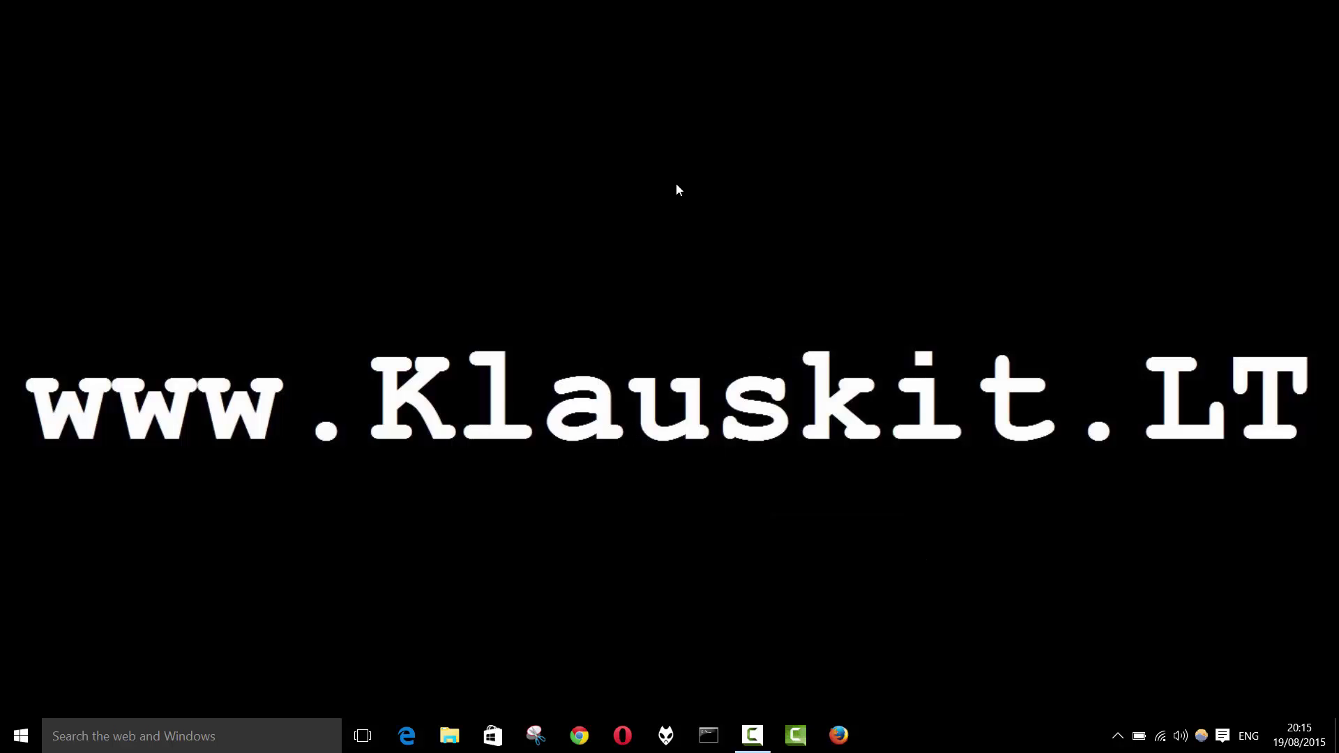
right_click(624, 330)
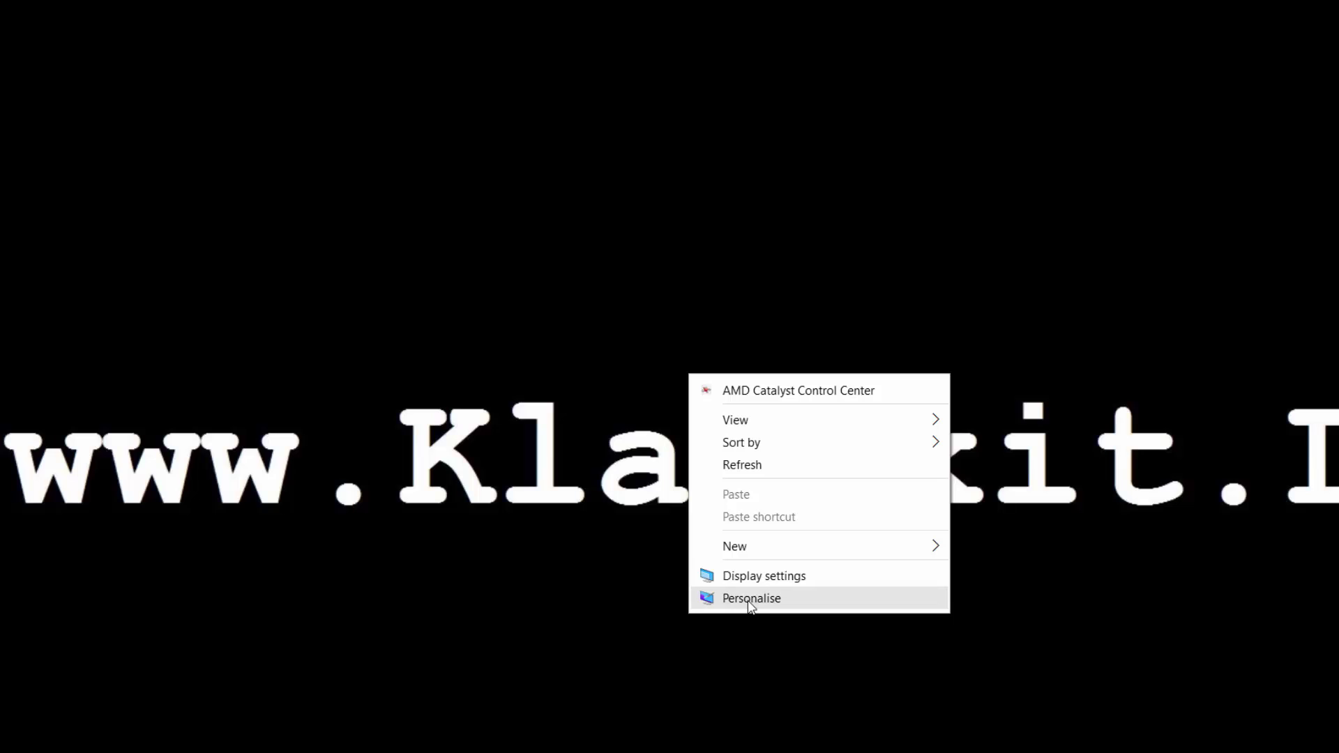
left_click(750, 598)
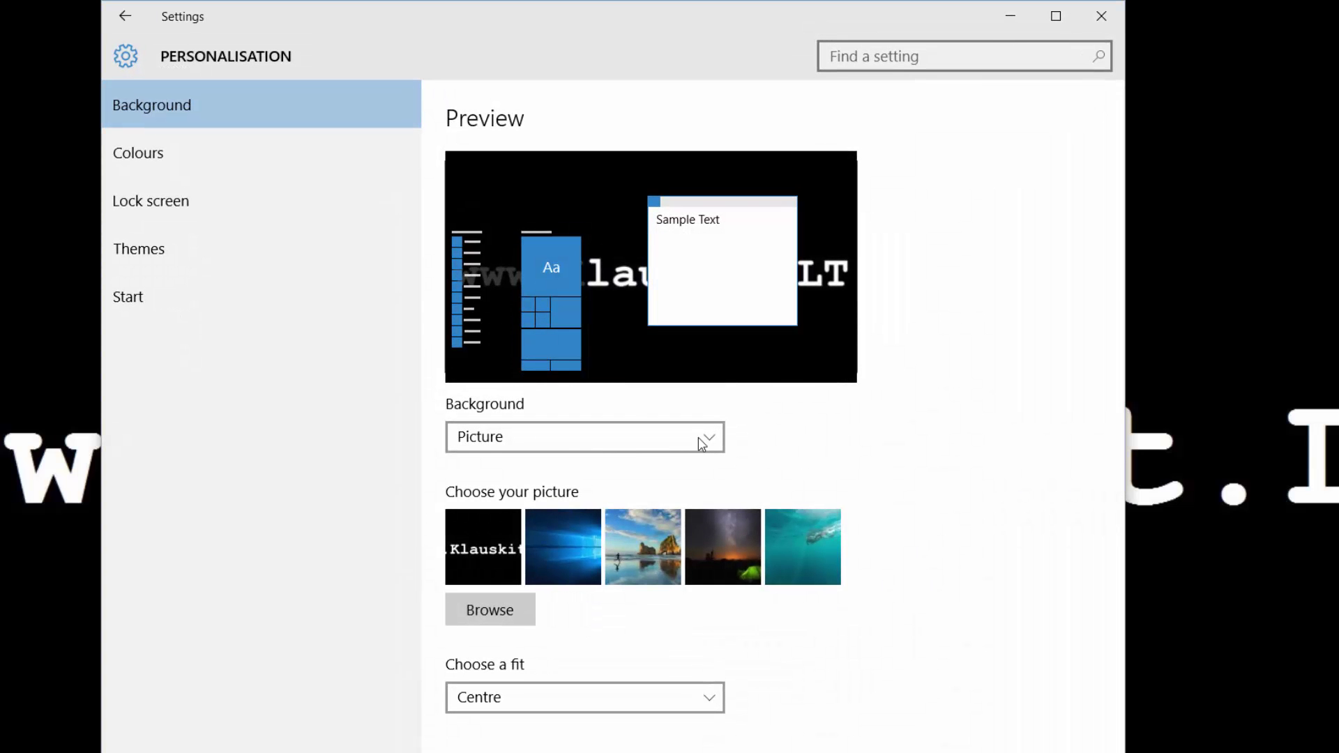
Step: Open the screen saver settings from the lock screen personalisation options and move the dialog fully into view
left_click(201, 195)
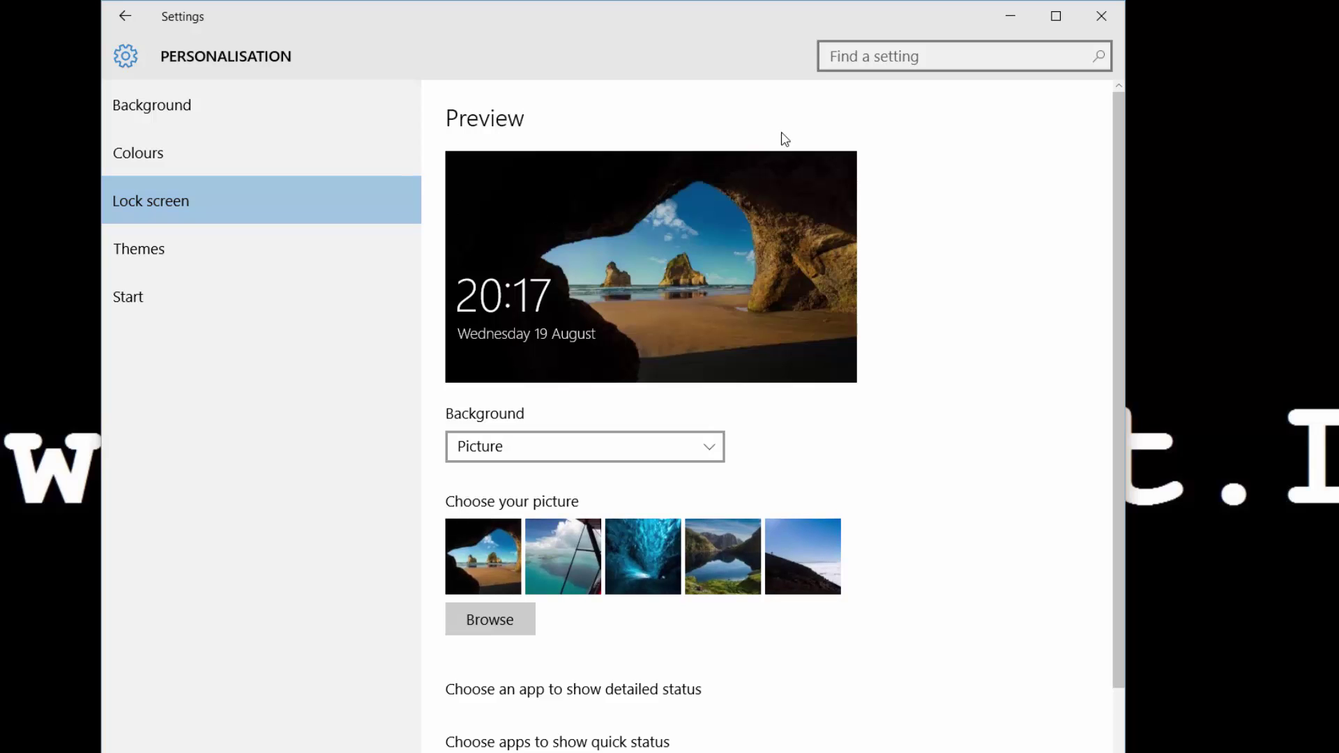
left_click_drag(1114, 189, 1142, 516)
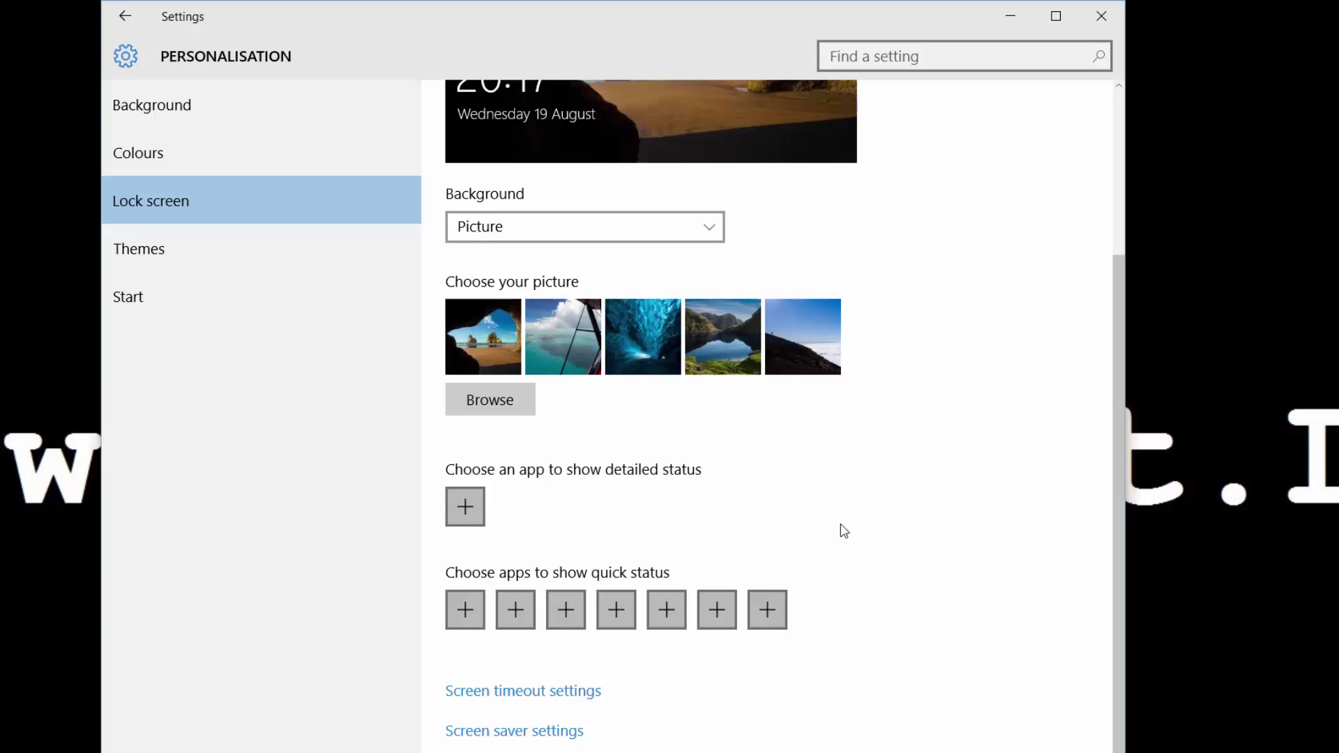
left_click(475, 735)
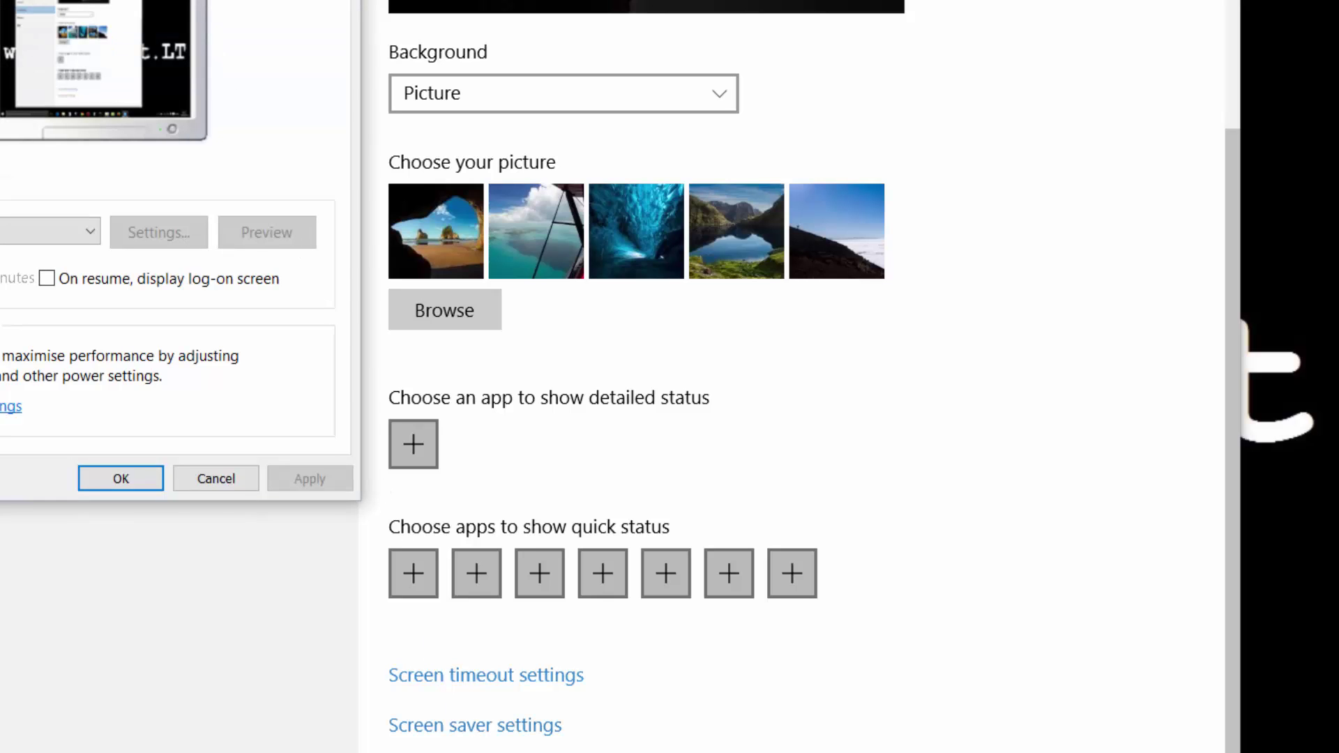
left_click_drag(224, 1, 702, 50)
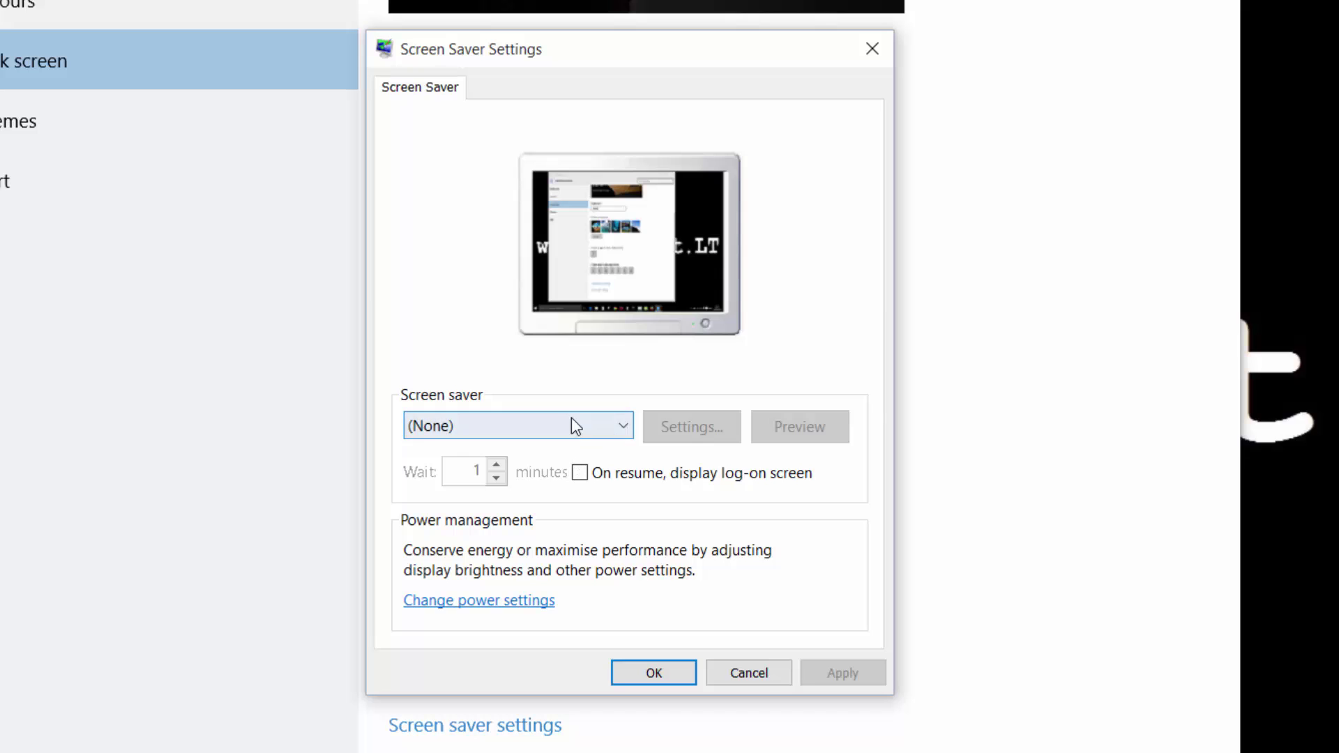
Step: Choose Photo Gallery as the screen saver and open its own settings
left_click(565, 438)
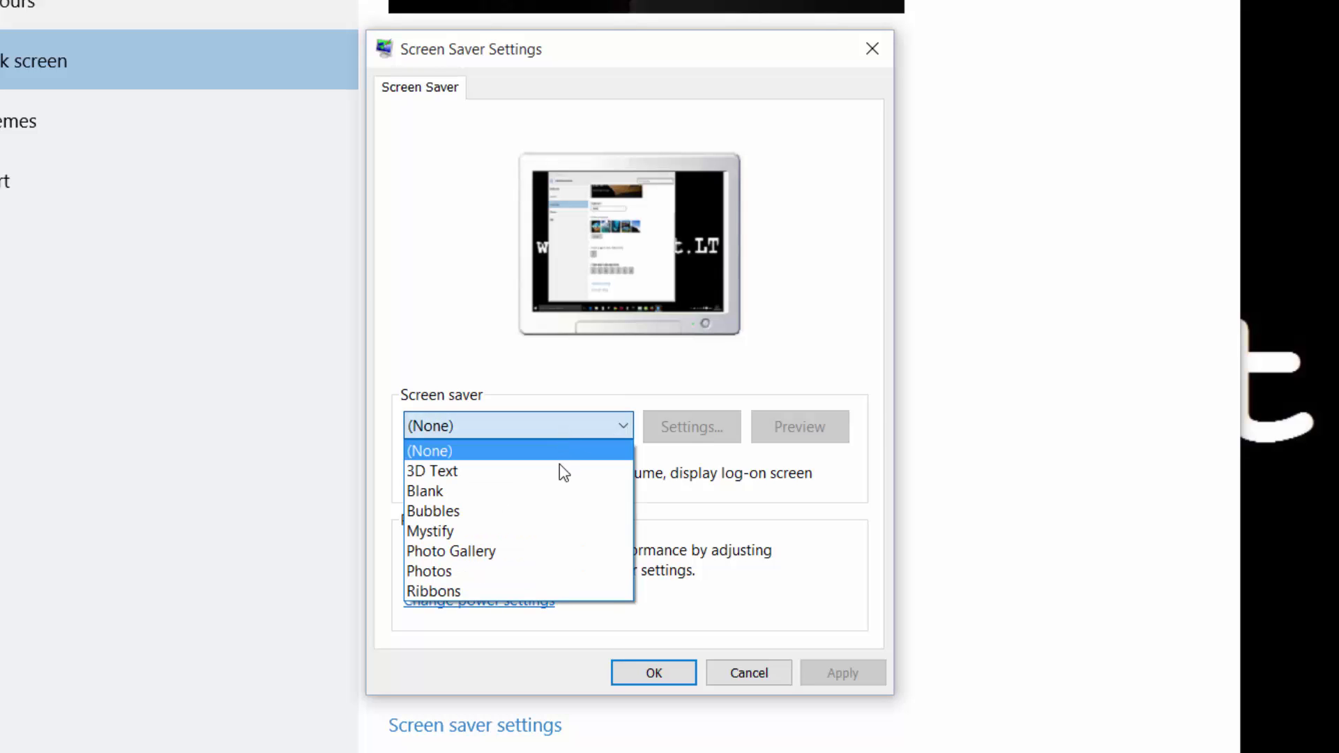
left_click(536, 552)
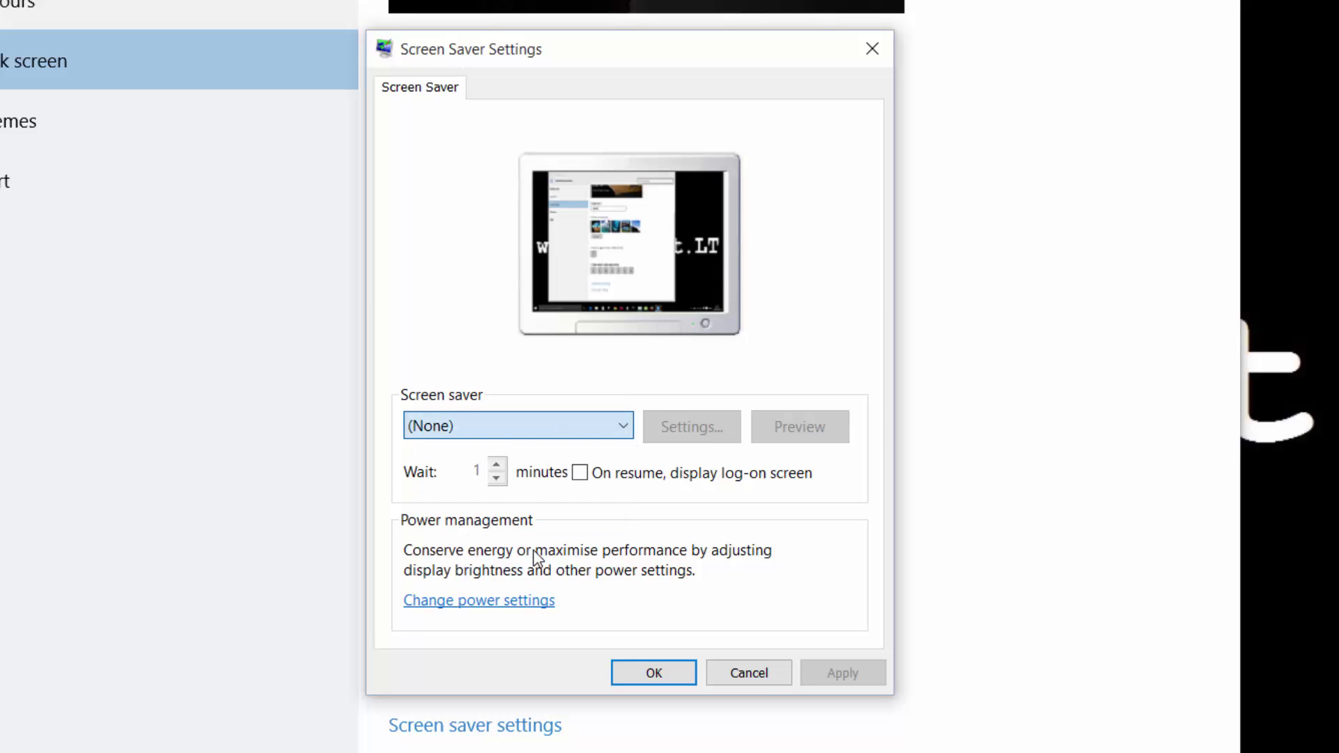
left_click(669, 431)
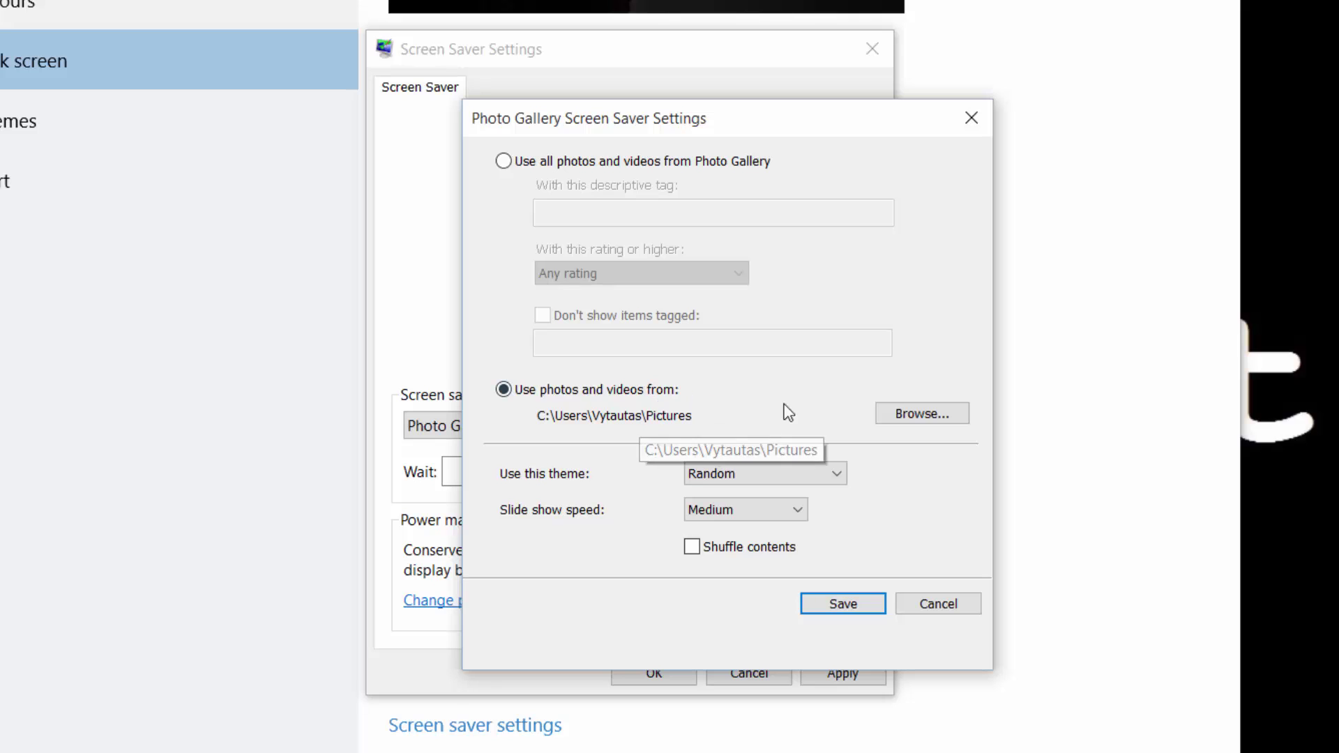
Step: Look through the folders available as photo source, cancel the folder choice, and save the Photo Gallery screen saver settings
left_click(915, 415)
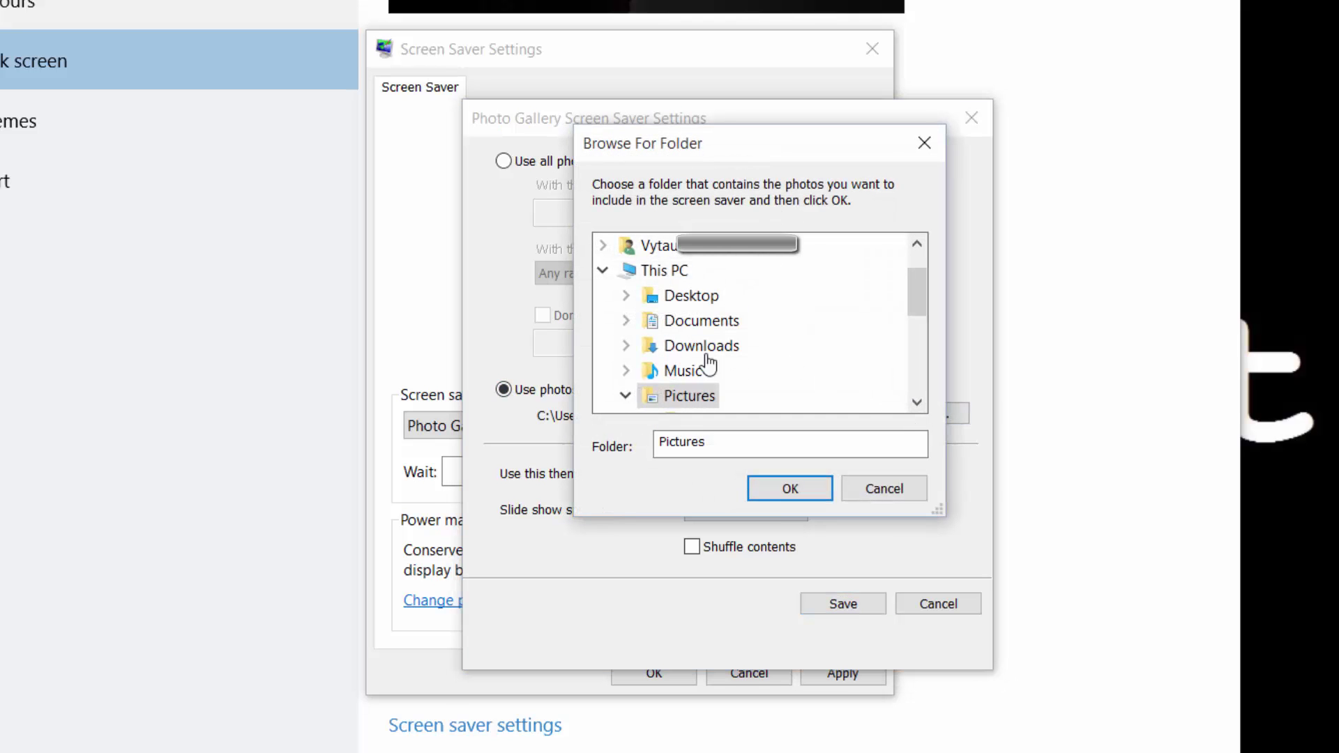
left_click(868, 506)
left_click(837, 605)
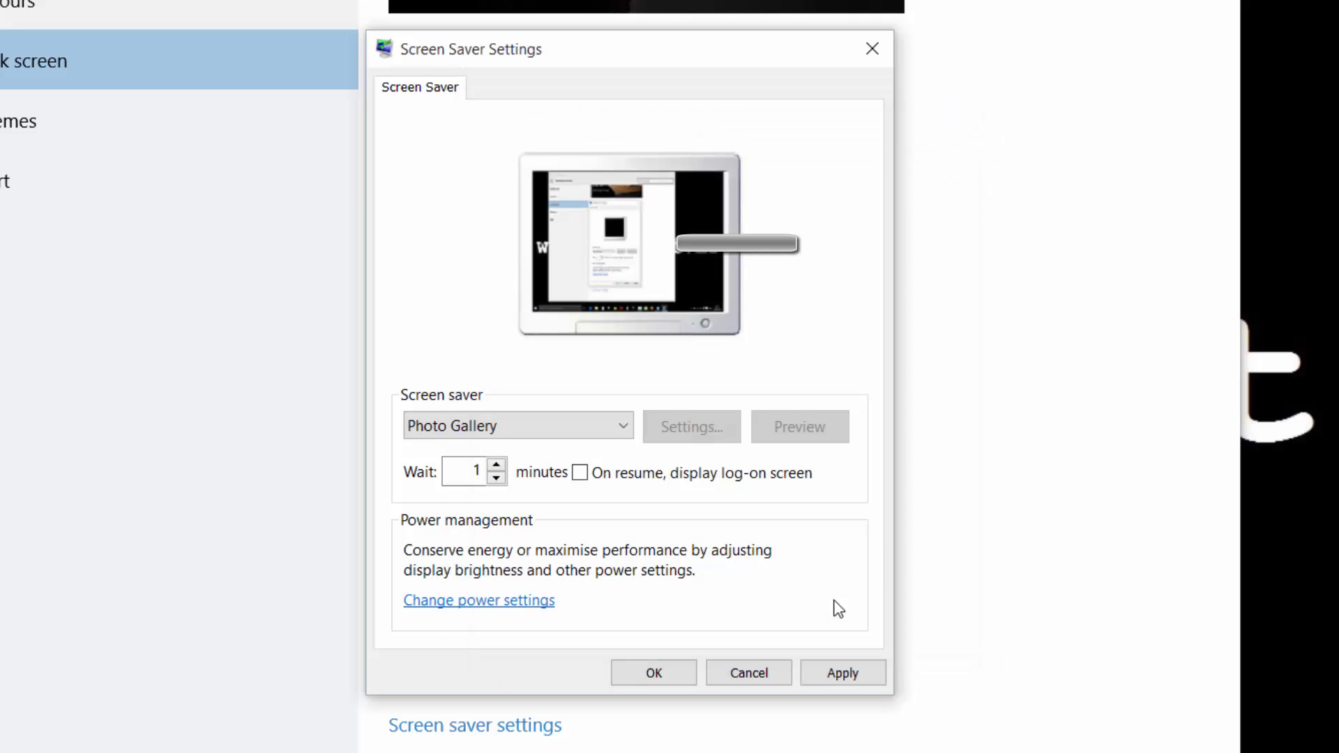
Step: Accept the screen saver settings and minimize the personalisation window to show the desktop
left_click(646, 672)
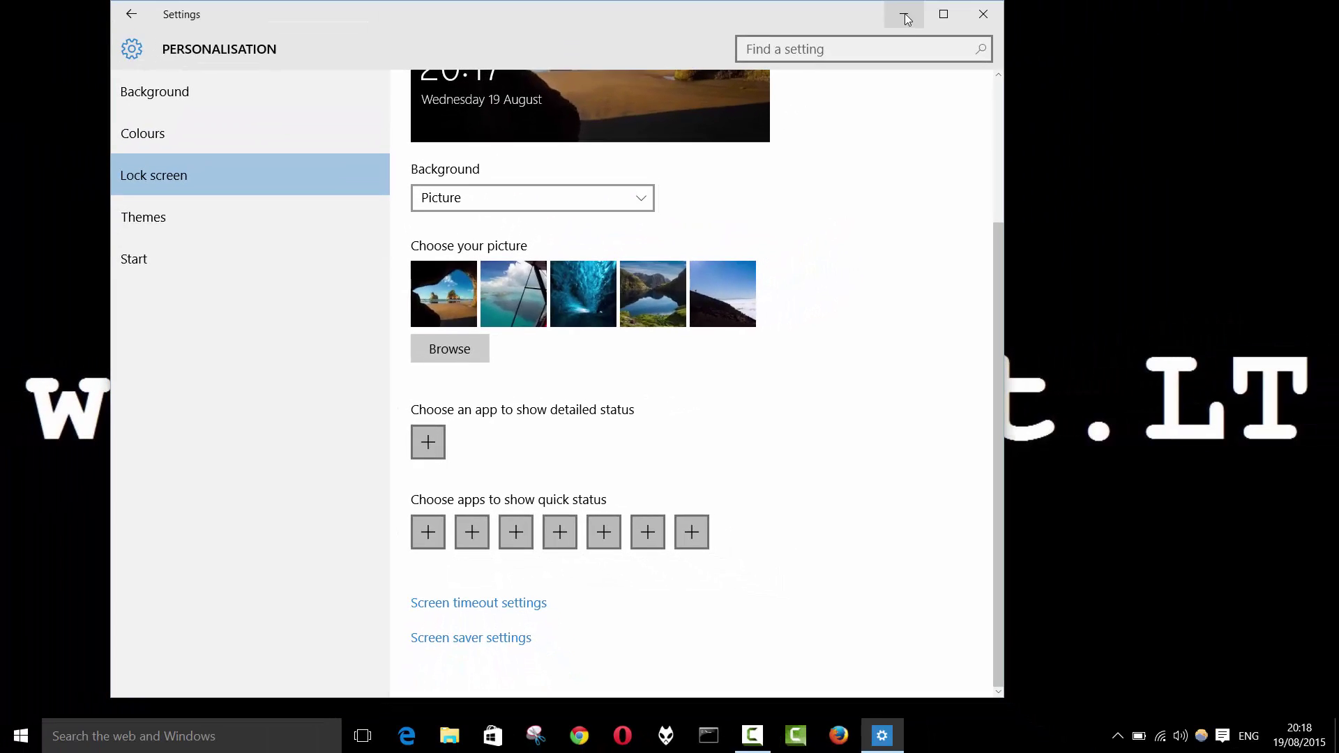
left_click(905, 14)
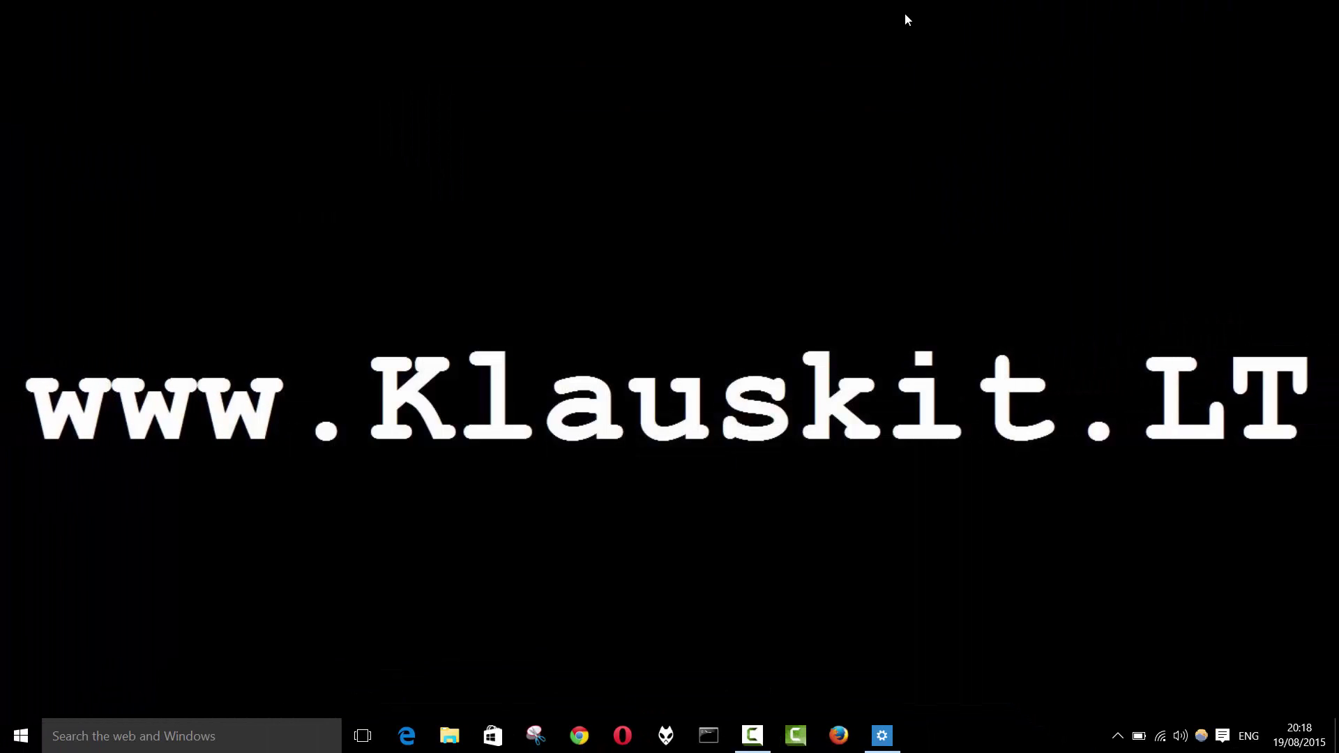